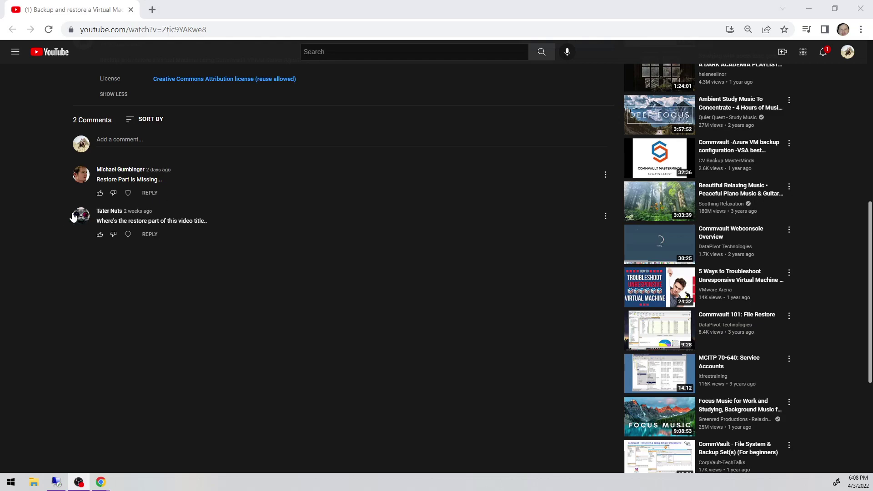
Scroll up and down the YouTube video page.
scroll(40, 216, "up", 6)
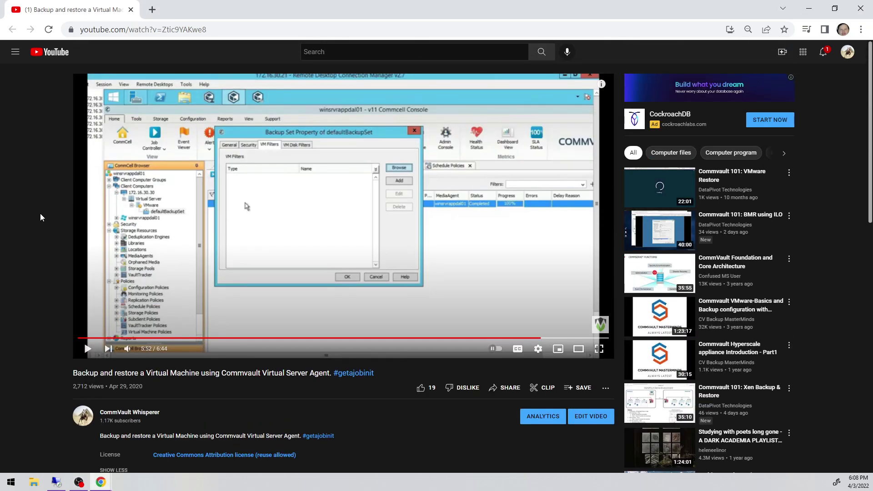
scroll(41, 214, "down", 2)
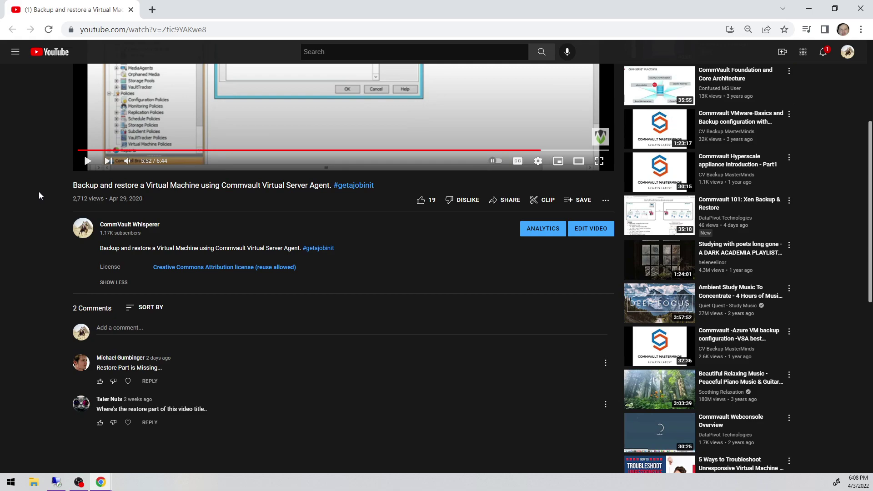
scroll(39, 193, "down", 4)
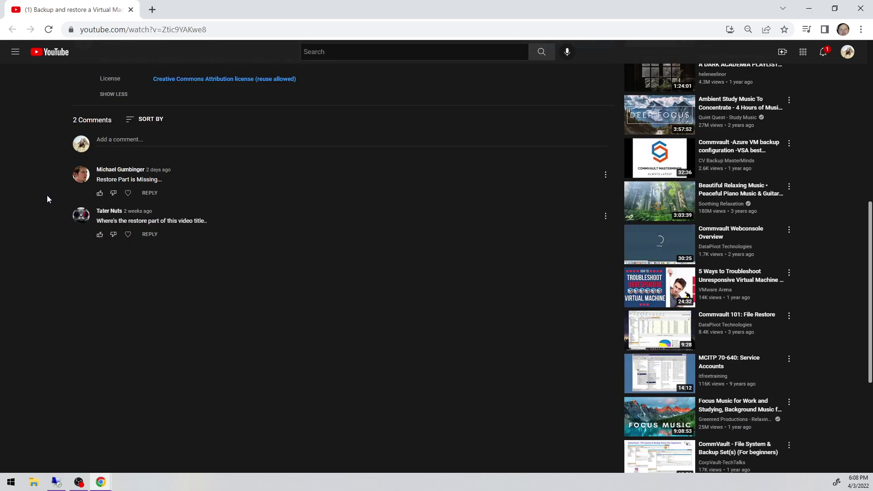
scroll(47, 195, "up", 6)
scroll(63, 217, "down", 2)
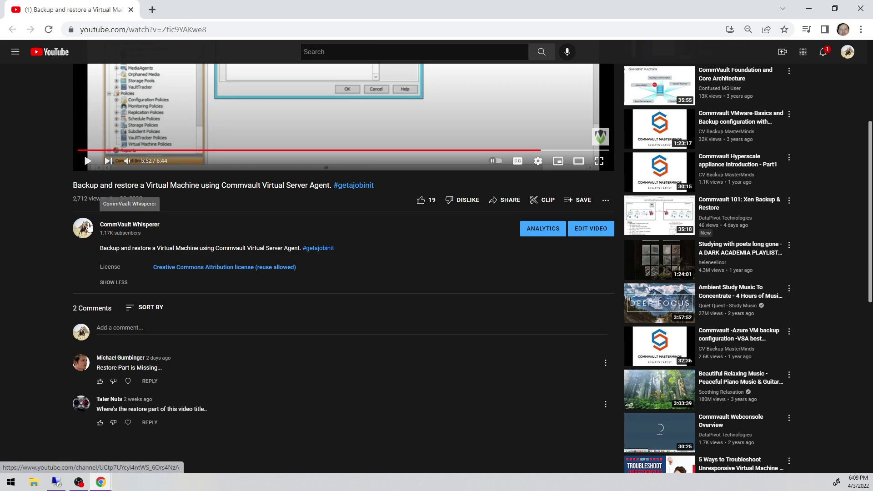
scroll(61, 222, "down", 4)
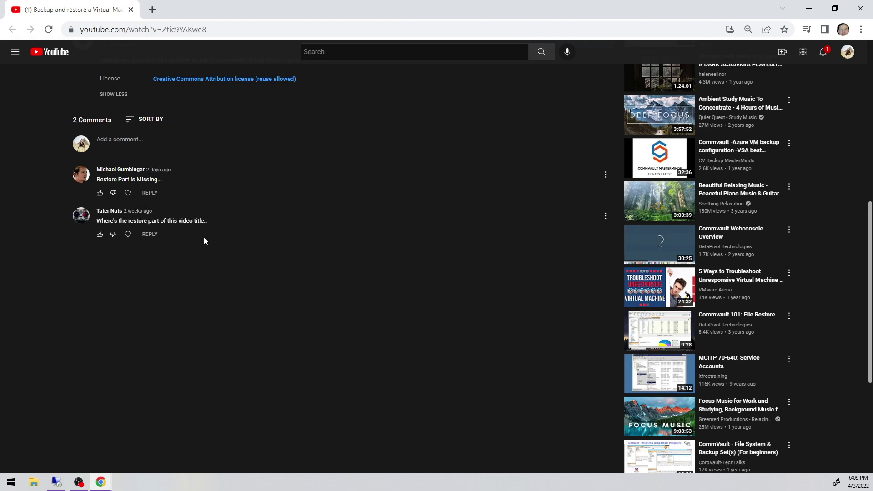
scroll(173, 232, "up", 4)
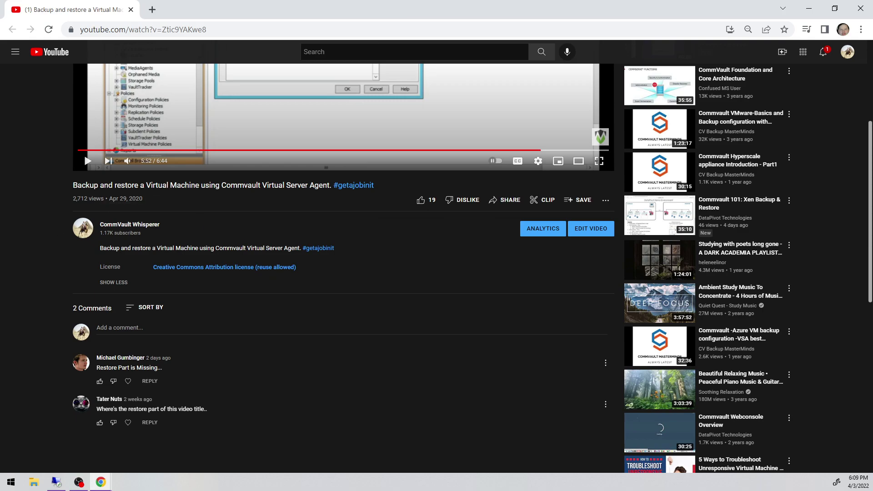
Bring up the Udemy CommVault course page and show all remaining curriculum sections.
key("alt+Tab")
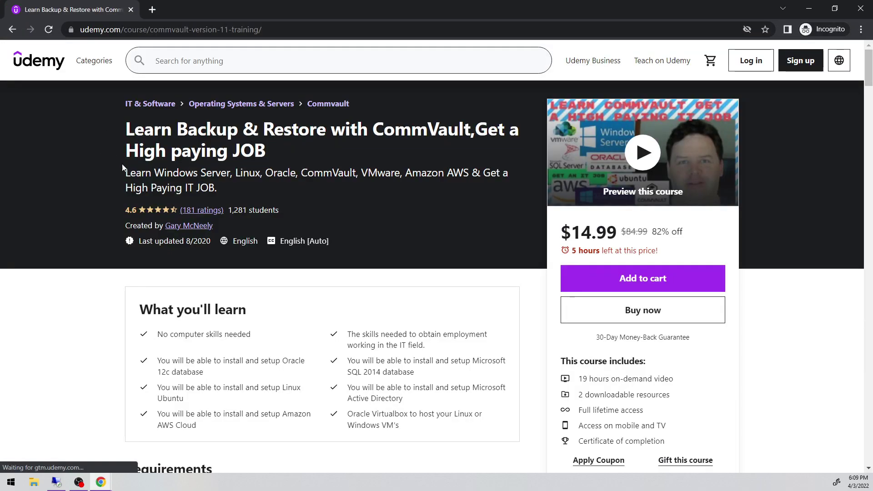
scroll(120, 168, "down", 9)
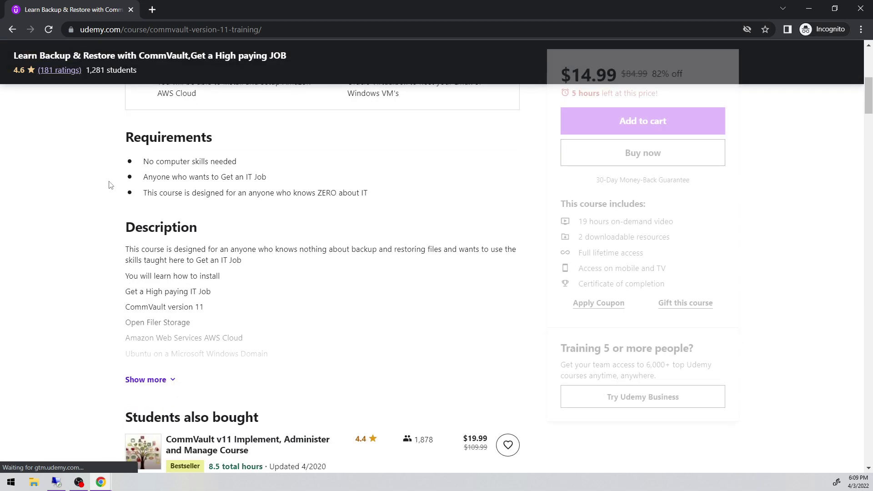
scroll(120, 188, "down", 12)
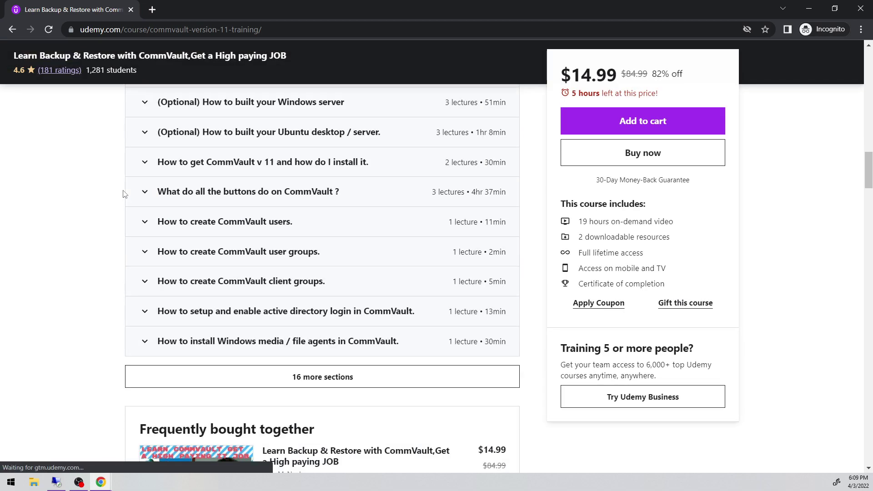
scroll(147, 201, "down", 2)
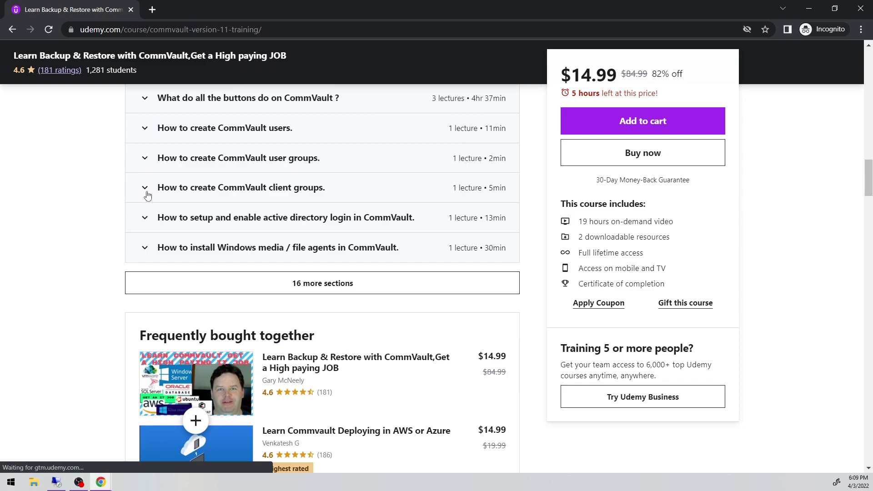
left_click(311, 290)
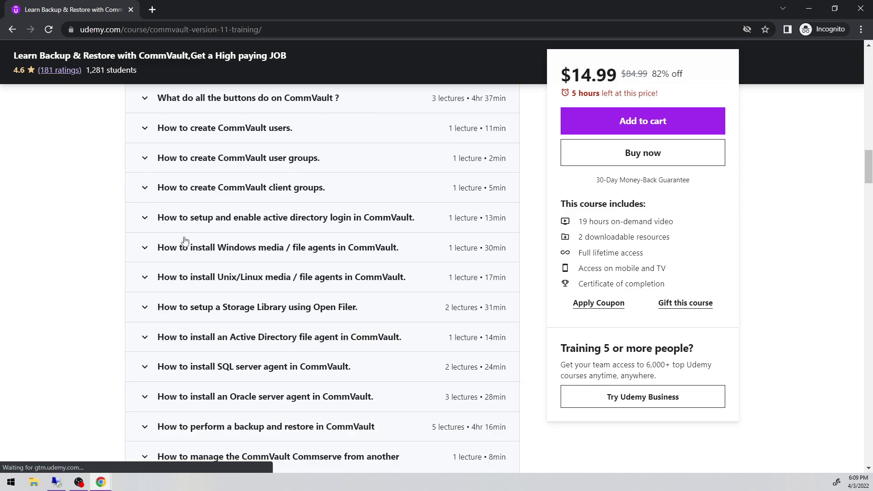
scroll(152, 230, "down", 2)
scroll(152, 227, "down", 4)
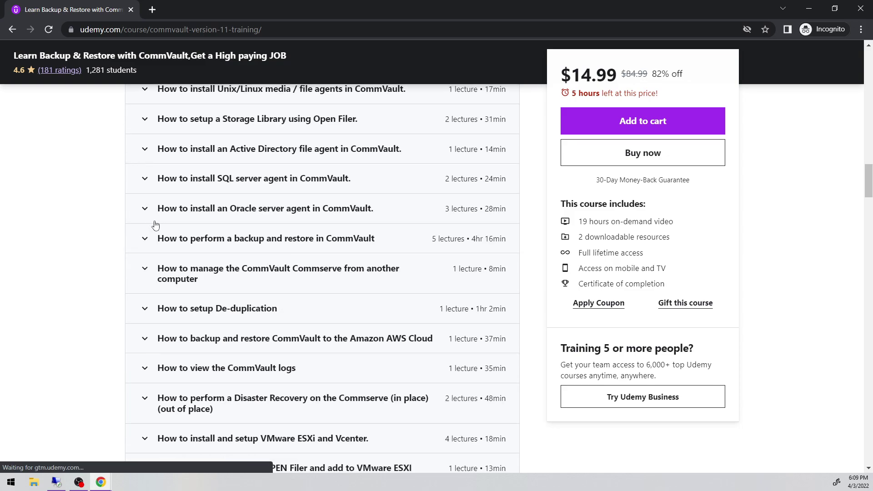
scroll(157, 224, "down", 2)
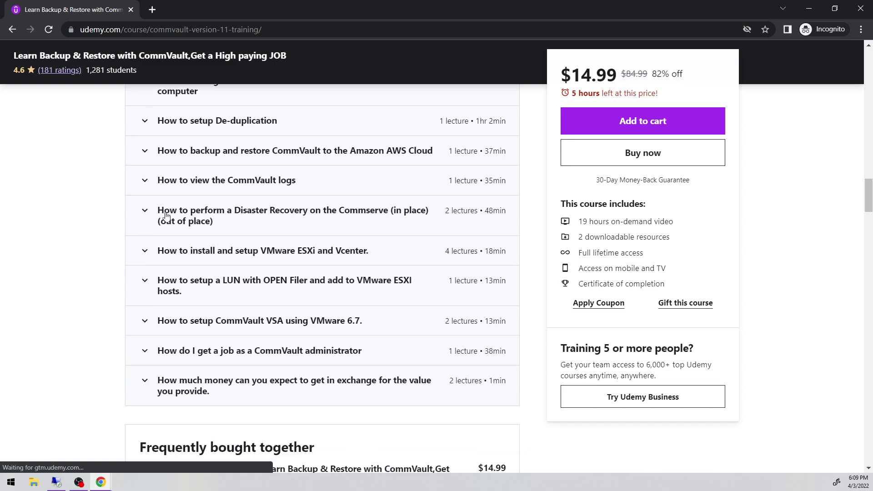
scroll(166, 215, "down", 2)
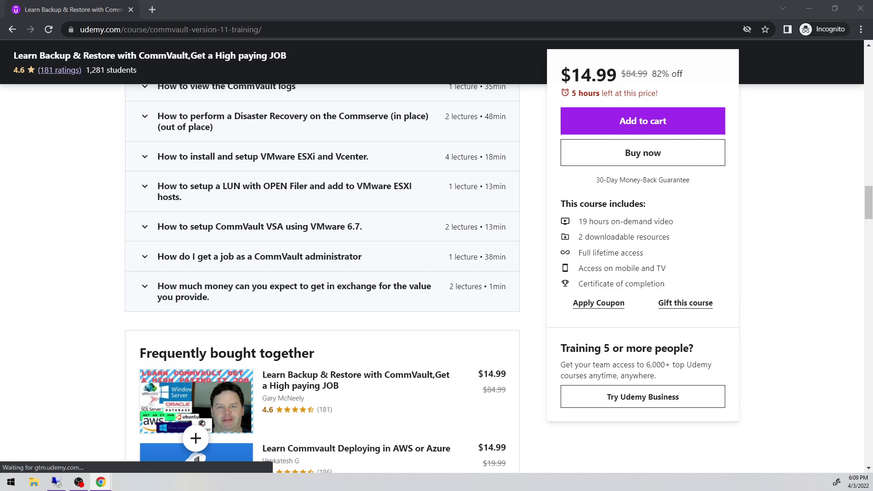
Expand the backup and restore section's lectures and browse the curriculum to the VMware ESXi section.
key("alt+Tab")
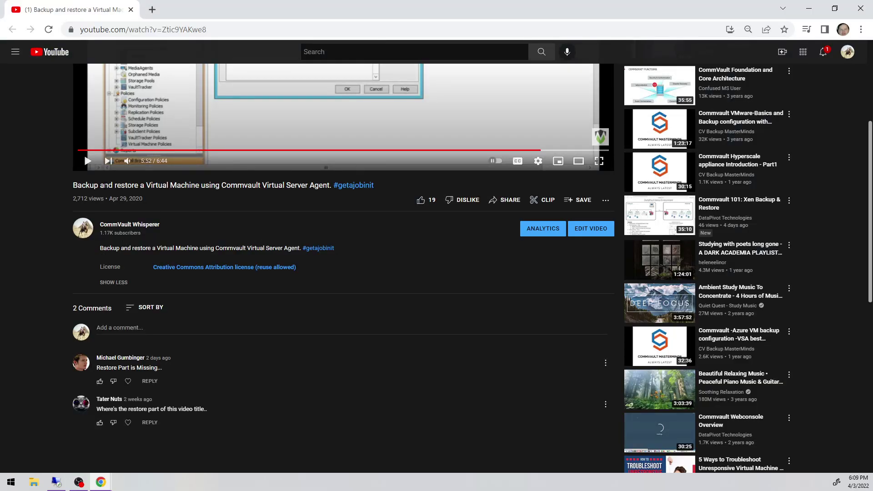
key("alt+Tab")
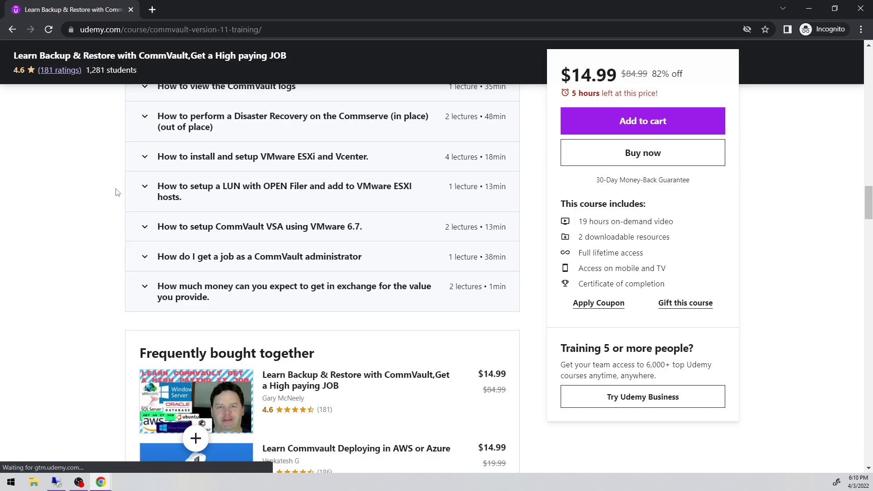
scroll(291, 266, "up", 2)
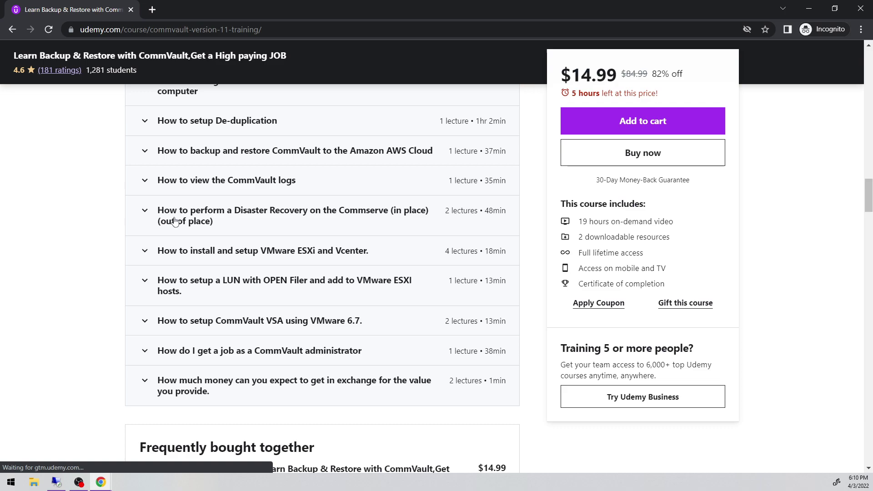
scroll(191, 218, "up", 2)
scroll(178, 213, "up", 2)
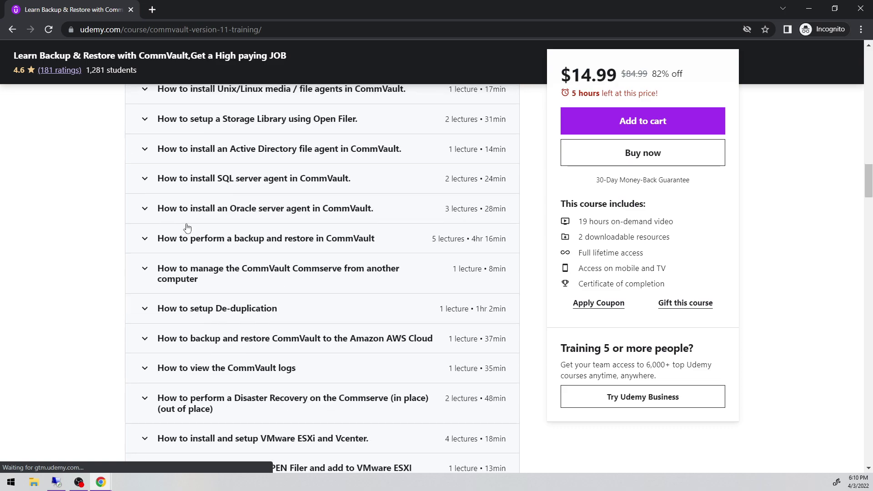
left_click(146, 240)
scroll(254, 236, "down", 2)
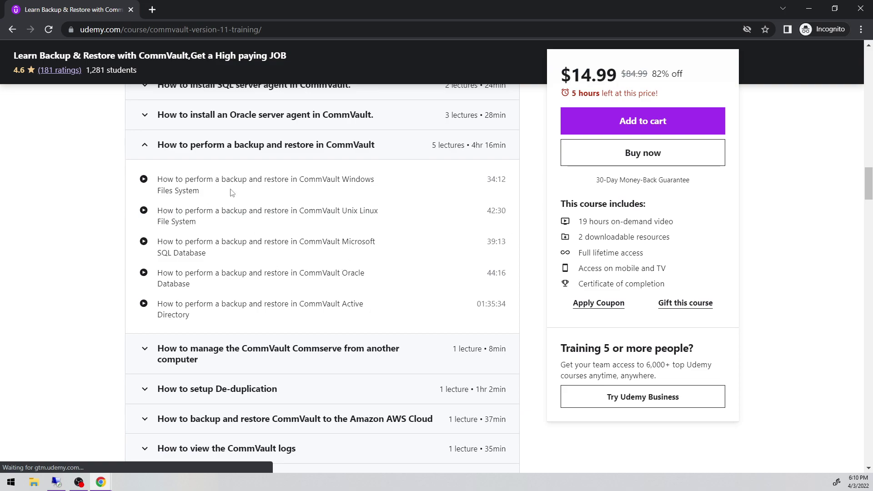
scroll(219, 194, "up", 2)
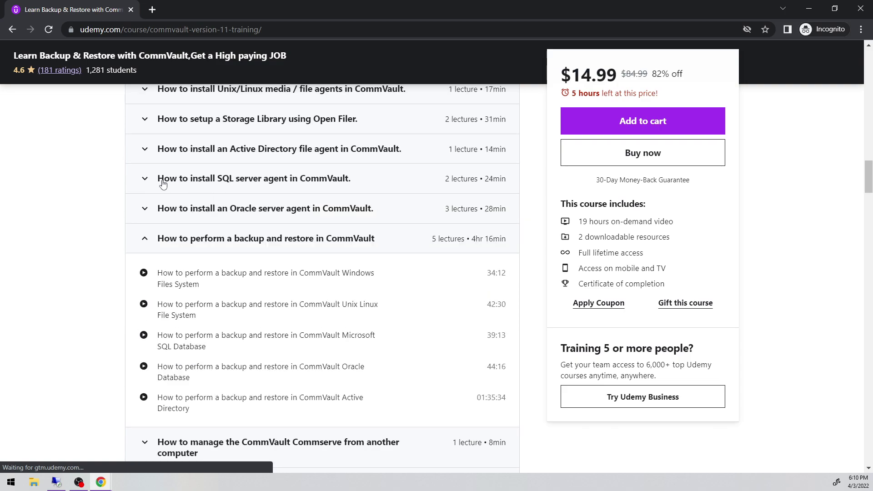
scroll(151, 169, "up", 2)
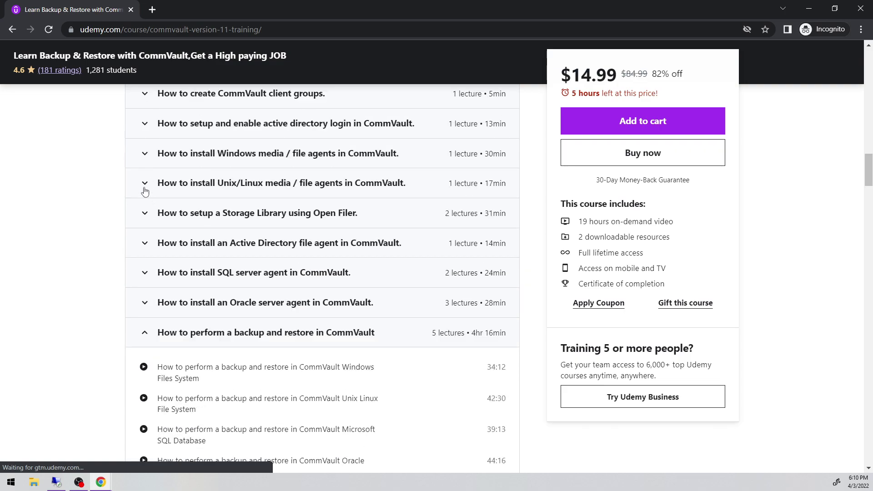
scroll(146, 175, "up", 2)
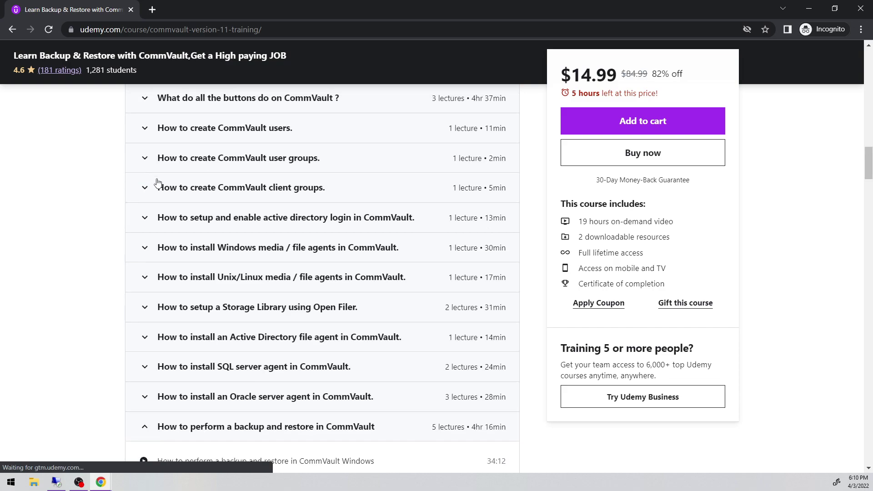
scroll(158, 183, "down", 6)
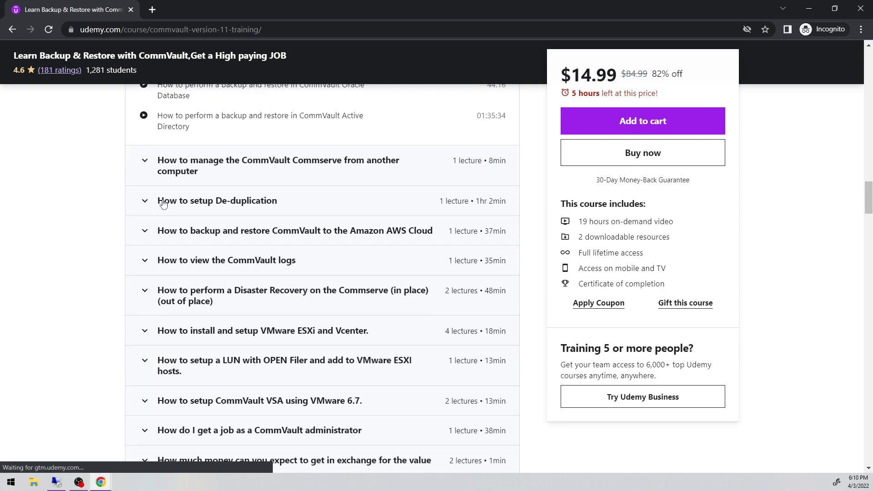
scroll(148, 209, "down", 2)
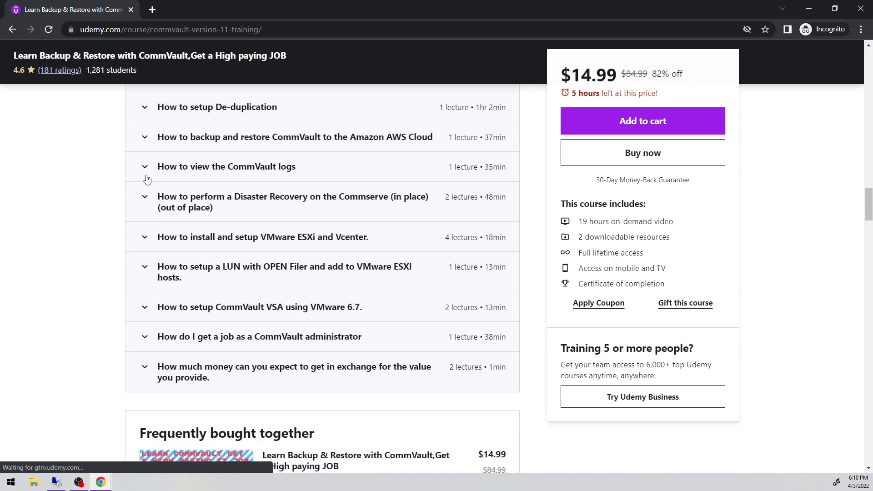
Expand the VMware ESXi/Vcenter and VSA 6.7 sections, highlighting the VM backup-and-restore lecture title.
left_click(144, 237)
scroll(142, 222, "down", 2)
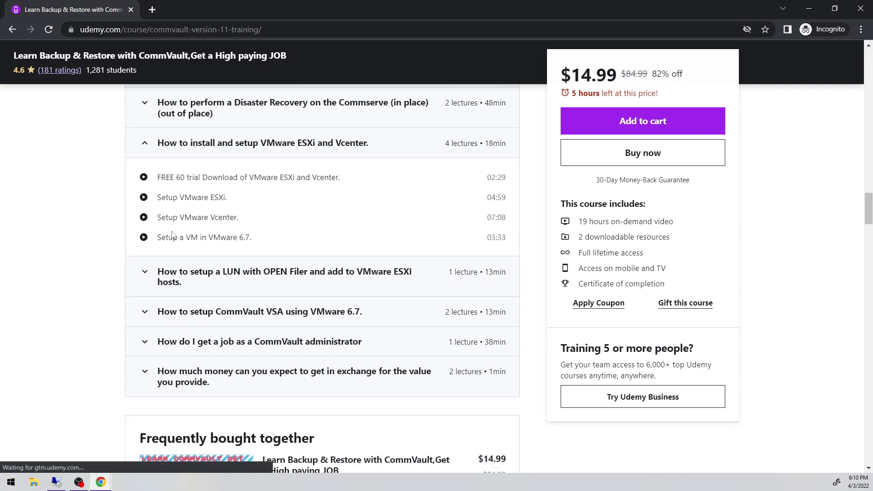
scroll(174, 232, "down", 2)
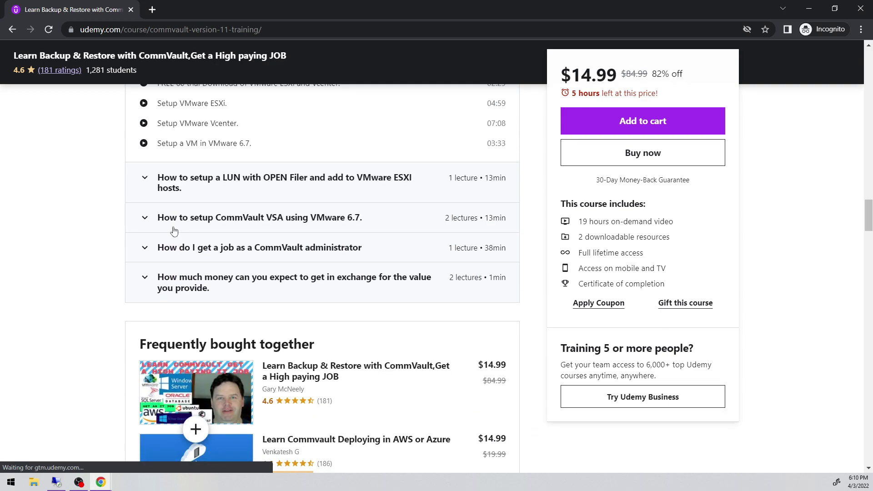
left_click(145, 218)
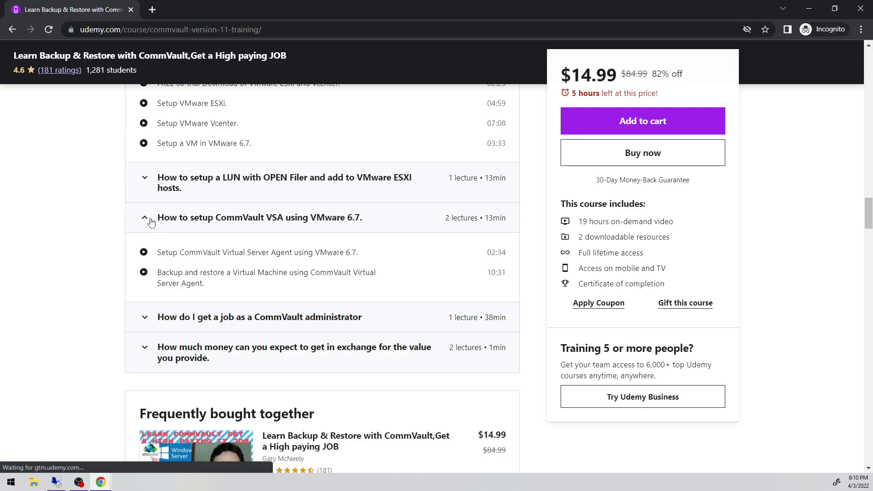
left_click_drag(217, 287, 155, 272)
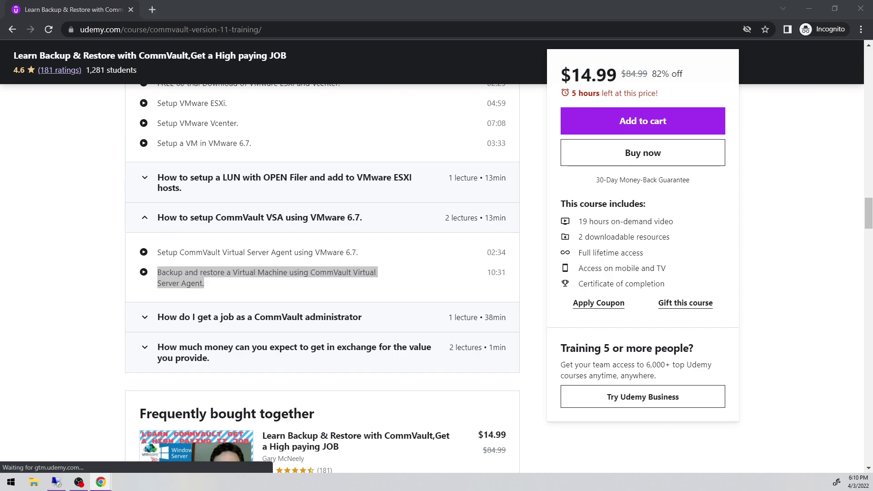
key("alt+Tab")
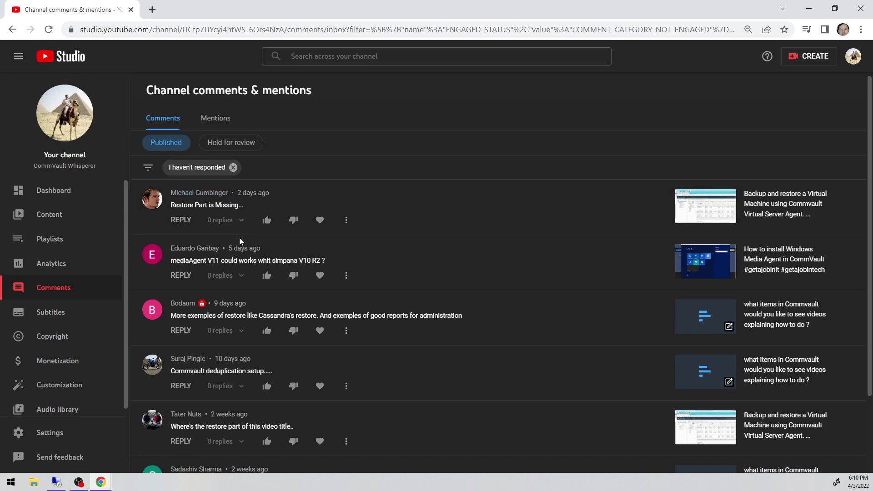
scroll(239, 237, "down", 2)
scroll(278, 243, "up", 2)
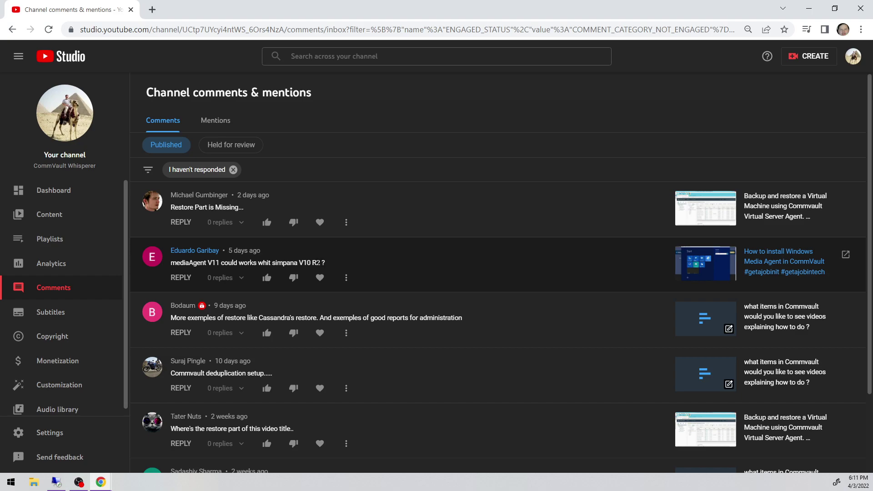
left_click_drag(330, 267, 184, 267)
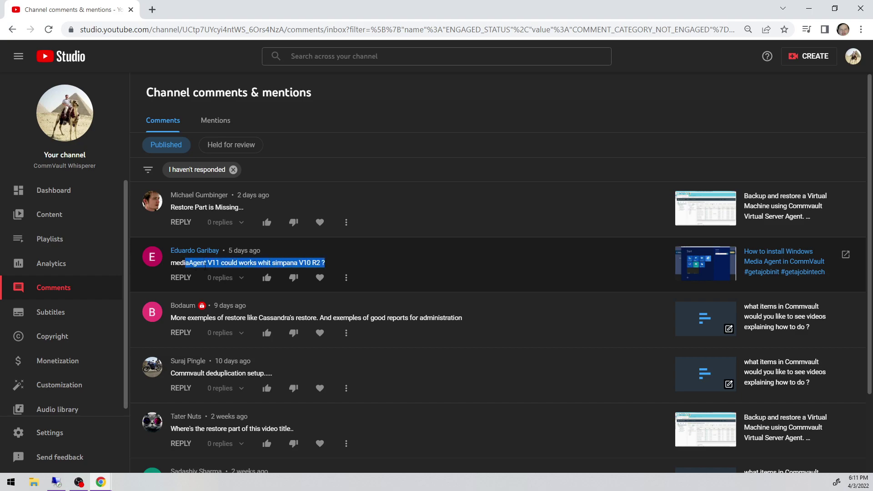
left_click(355, 262)
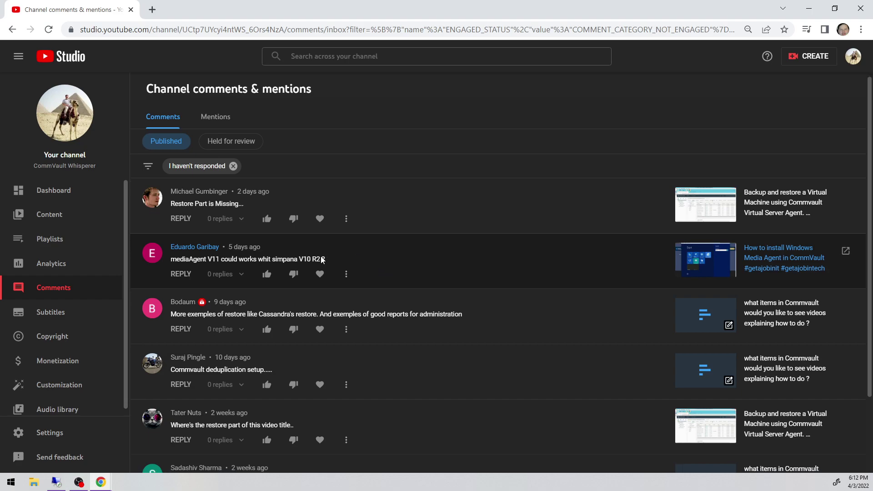
scroll(287, 258, "down", 2)
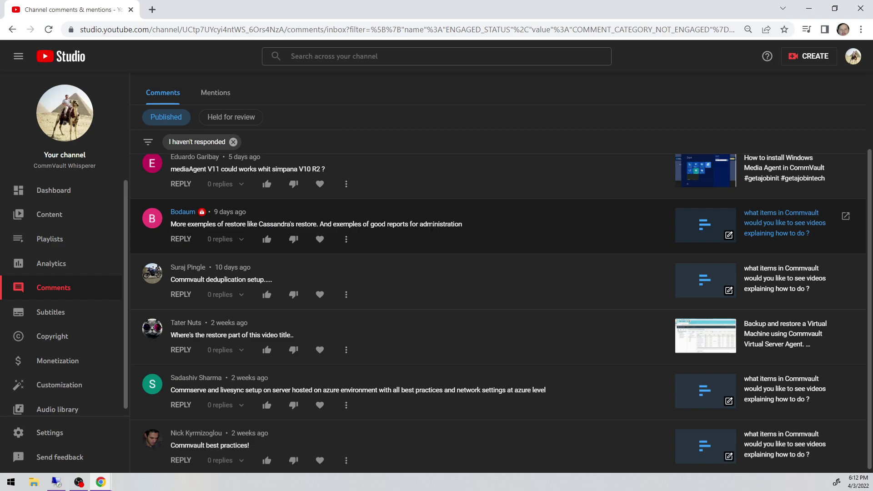
left_click_drag(465, 230, 397, 225)
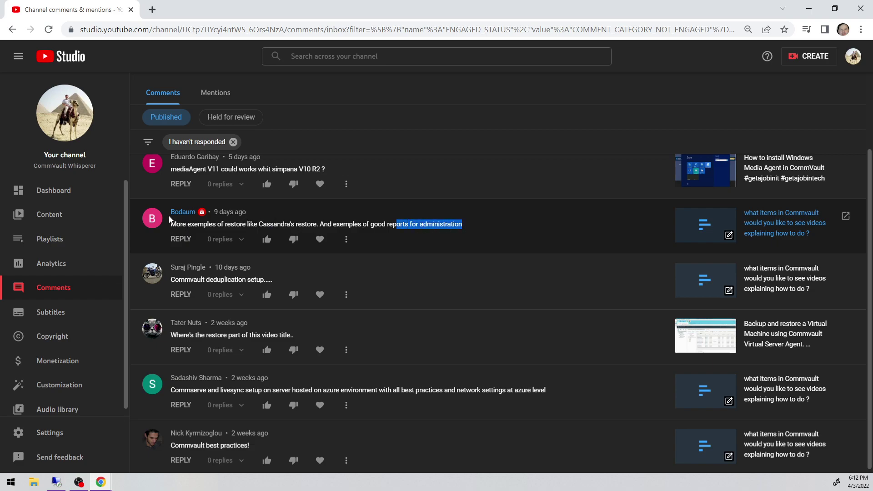
scroll(334, 244, "down", 1)
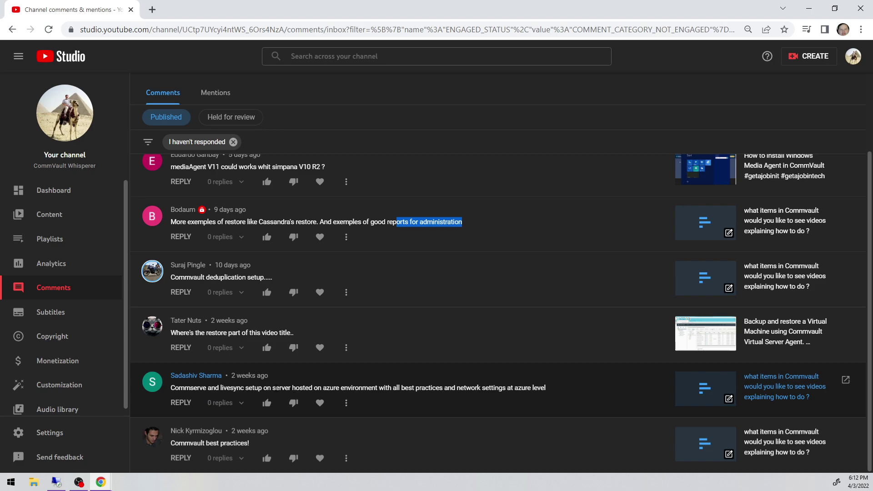
left_click_drag(273, 388, 549, 397)
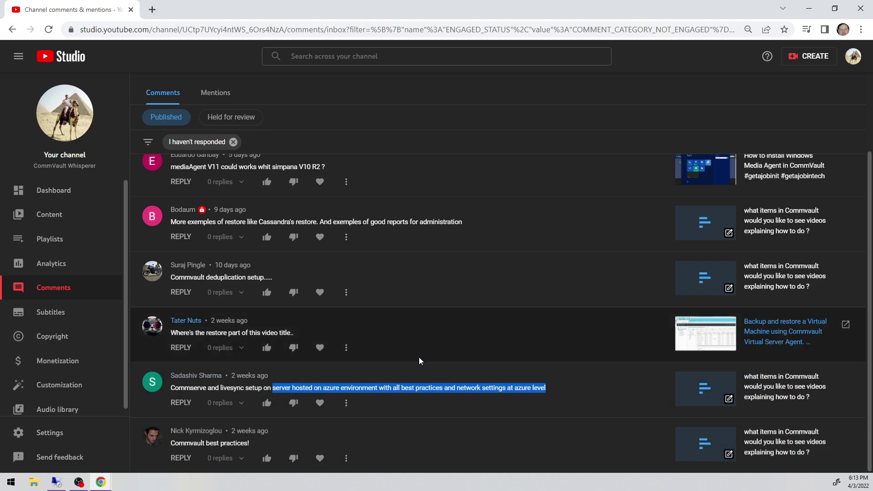
Scroll the YouTube Studio comments back up and clear the highlight in the Azure setup comment.
scroll(418, 358, "up", 2)
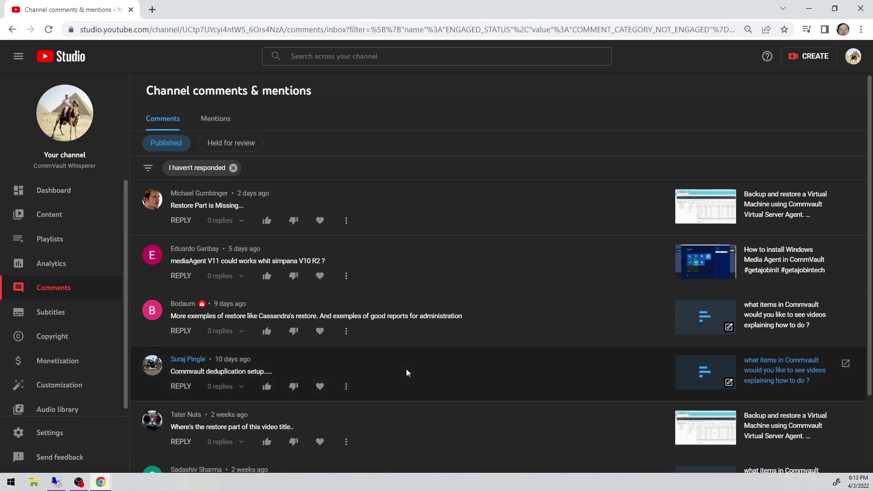
scroll(406, 369, "up", 1)
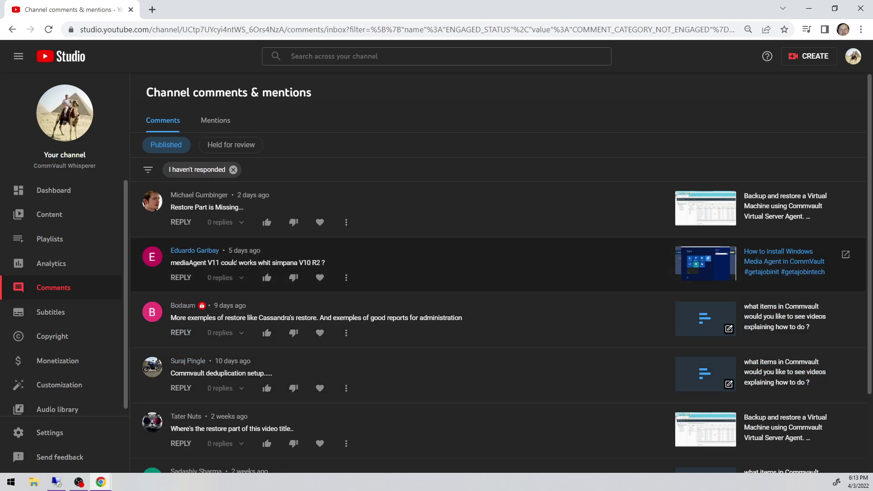
scroll(303, 334, "down", 2)
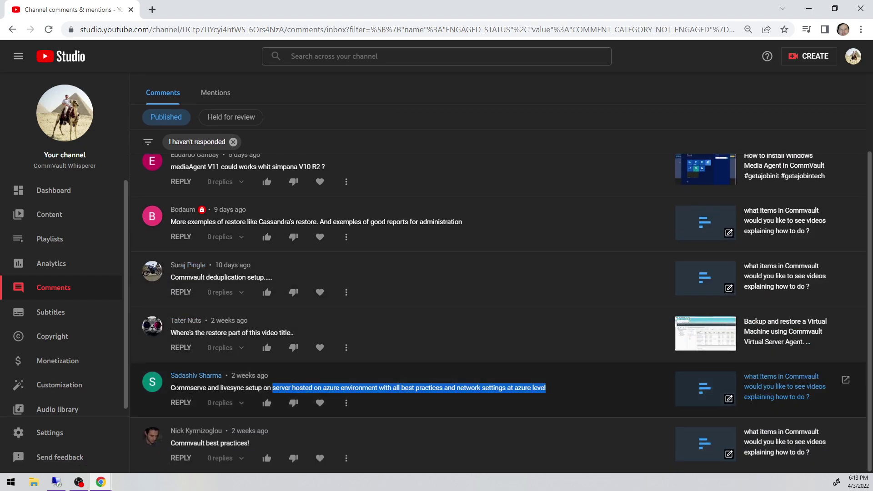
left_click_drag(176, 388, 206, 388)
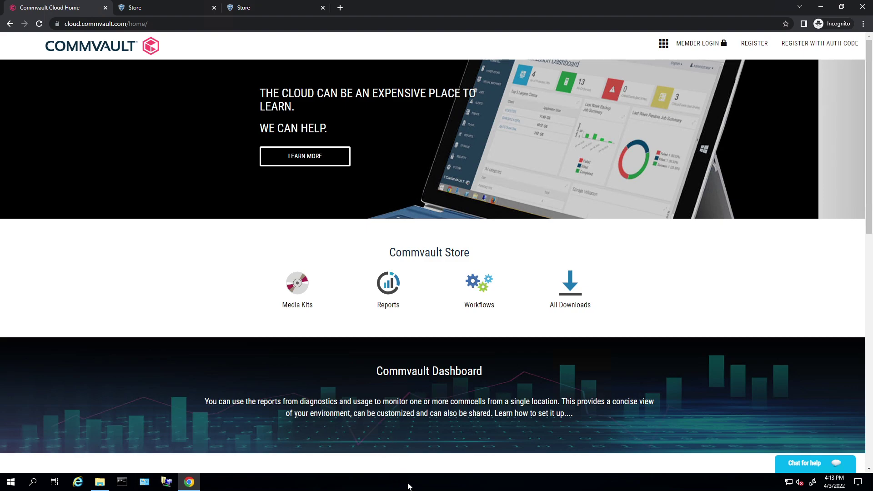
right_click(408, 486)
left_click(440, 442)
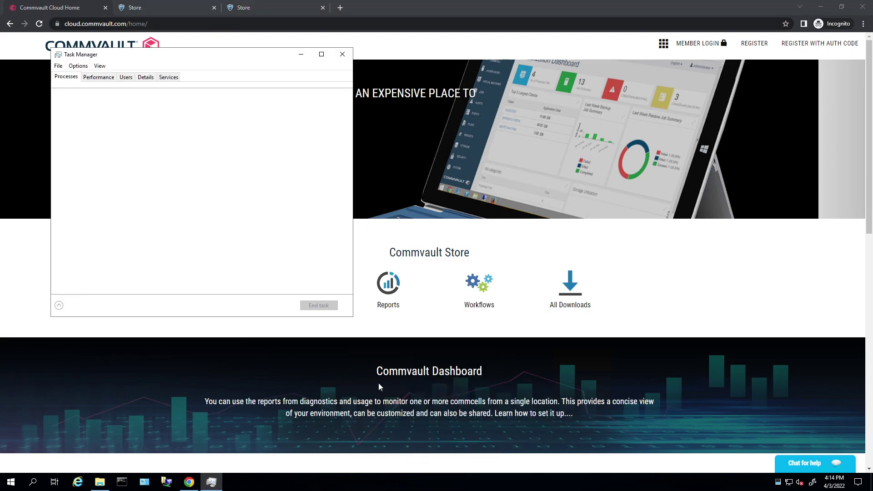
left_click(100, 78)
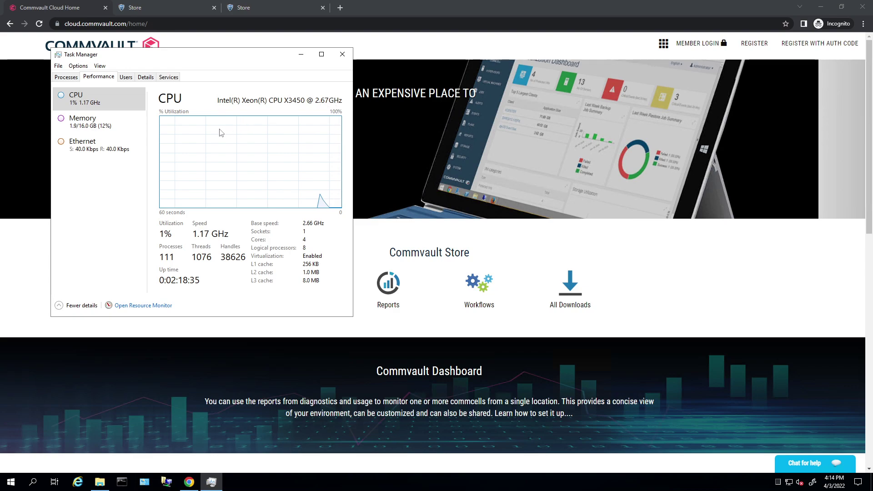
left_click(86, 122)
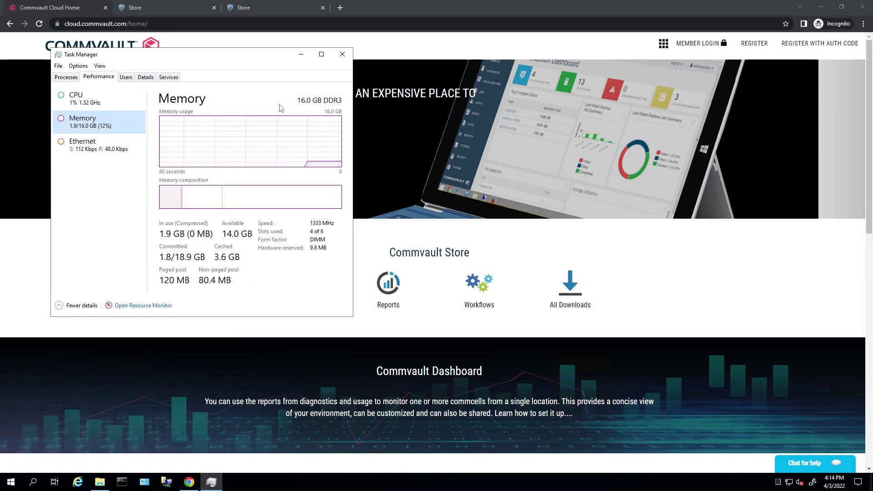
left_click(343, 54)
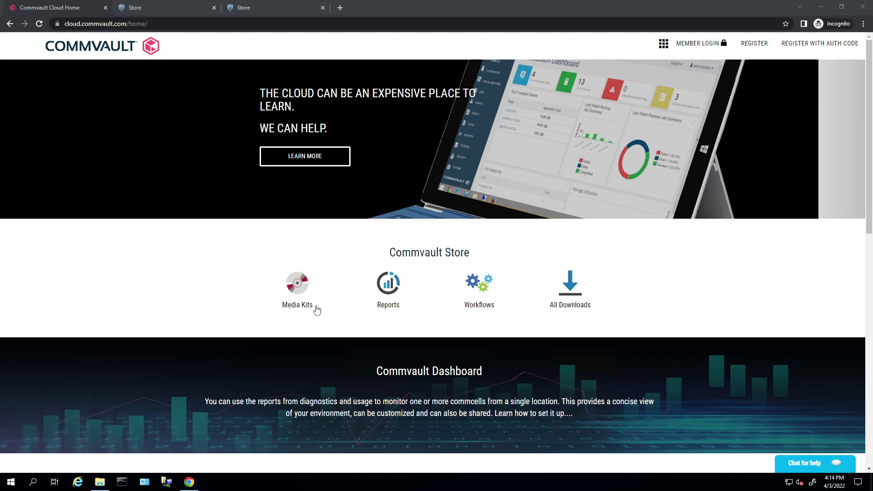
Open Media Kits and extract the Feature Release 11.26 Commvault Express installer files.
left_click(298, 306)
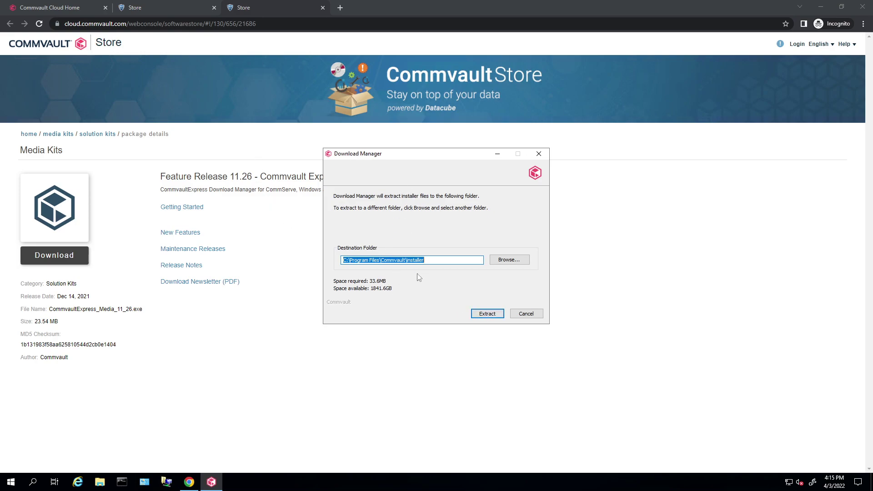
left_click(490, 315)
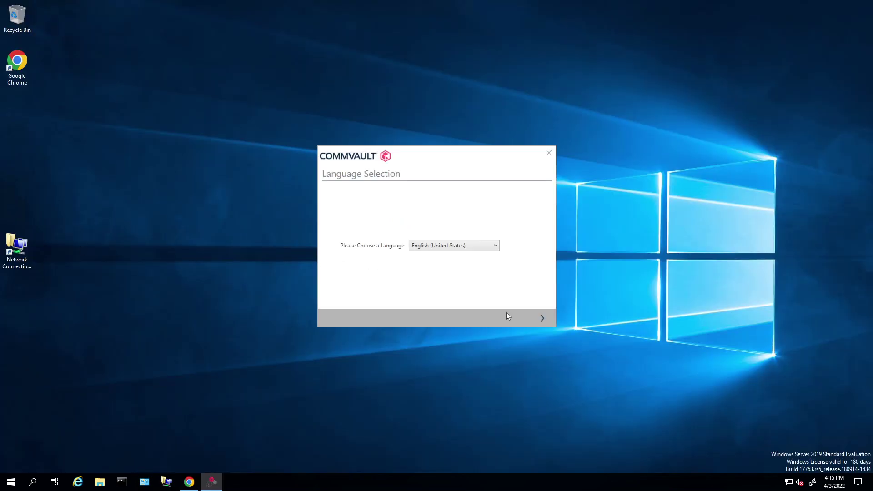
Keep English, accept the license agreement, and advance to the installation type page.
left_click(543, 320)
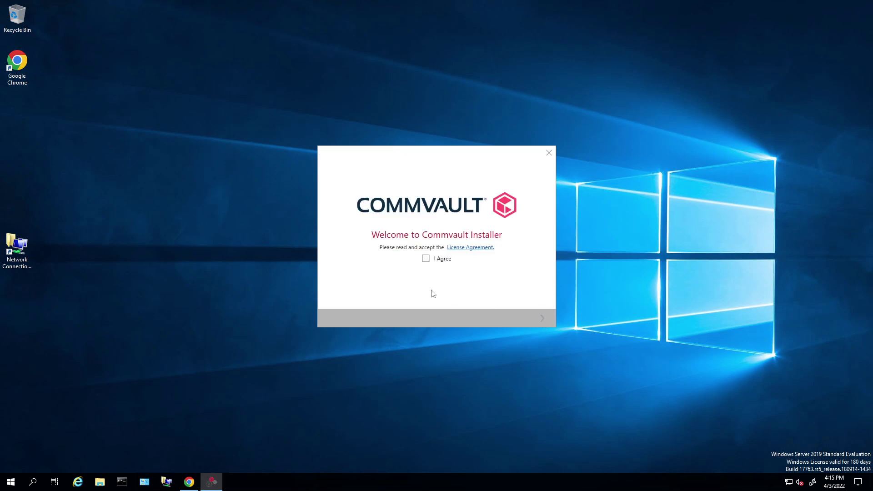
left_click(426, 258)
left_click(542, 319)
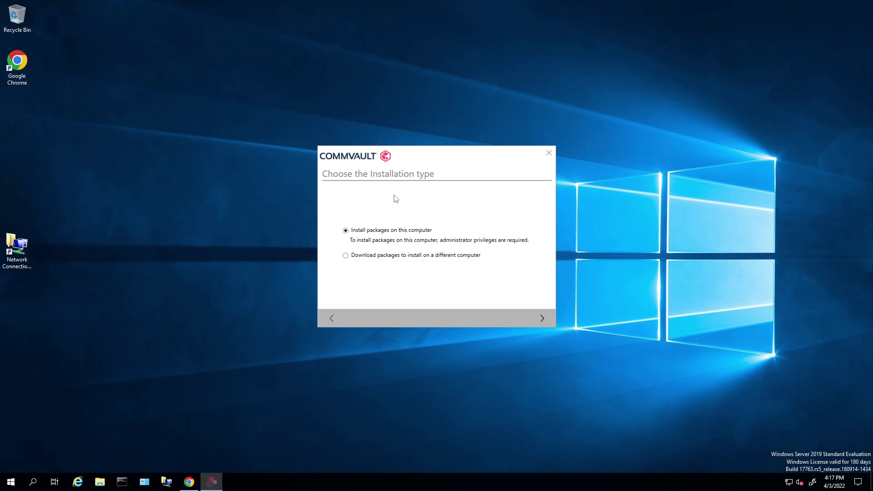
Start installing packages on this computer and move the installer window up and left.
left_click(544, 319)
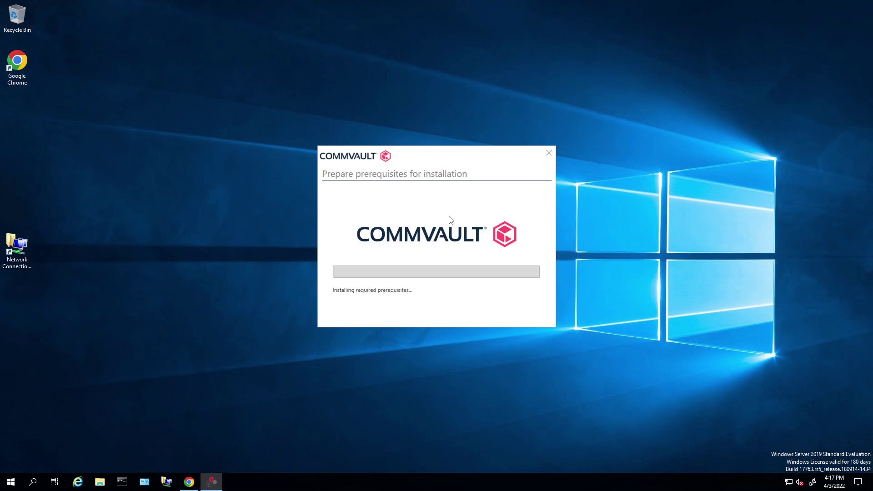
left_click_drag(414, 157, 374, 96)
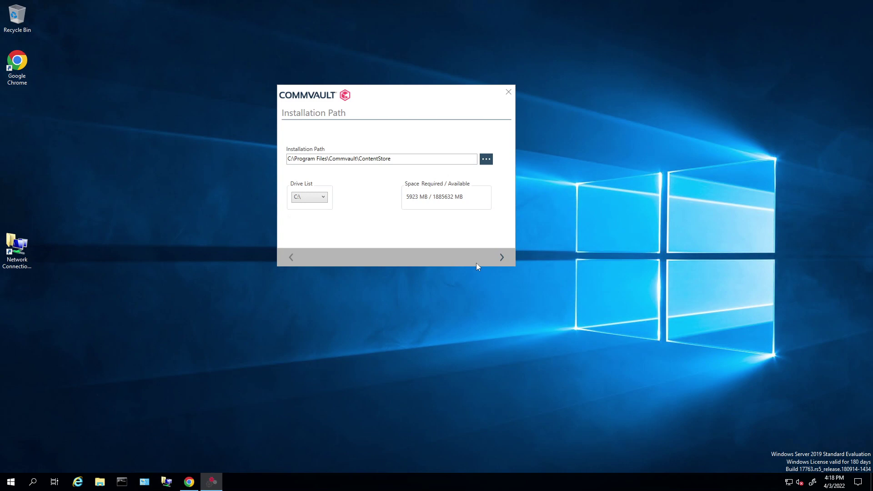
Accept the default C:\Program Files\Commvault\ContentStore path and begin the installation.
left_click(503, 258)
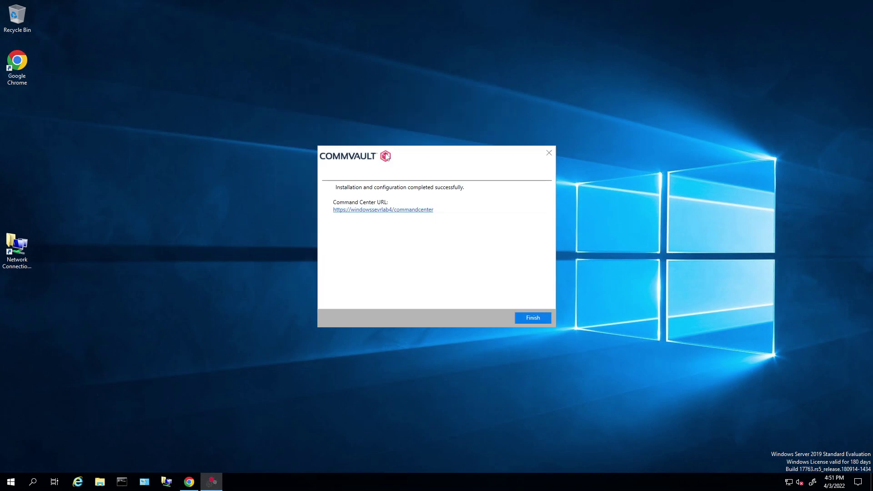
left_click_drag(419, 154, 417, 105)
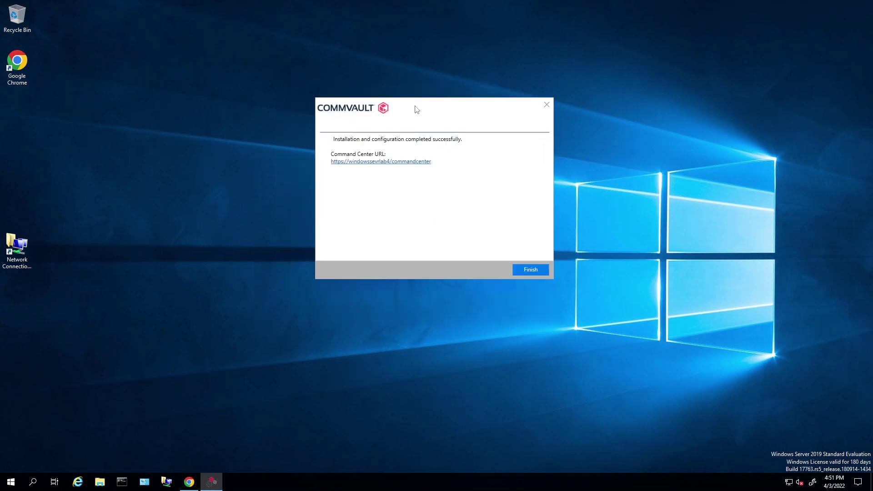
mouse_move(430, 163)
left_mouse_down()
mouse_move(392, 163)
mouse_move(416, 165)
left_mouse_up()
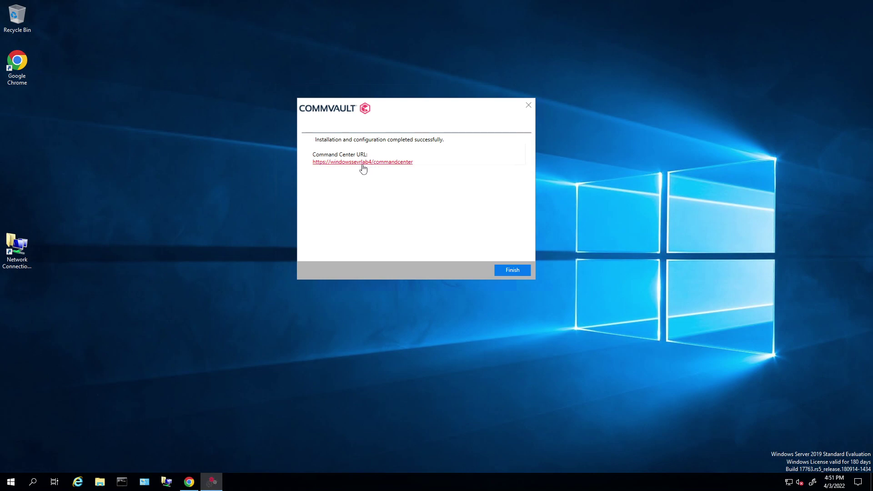
mouse_move(311, 167)
left_mouse_down()
mouse_move(342, 170)
mouse_move(325, 164)
left_mouse_up()
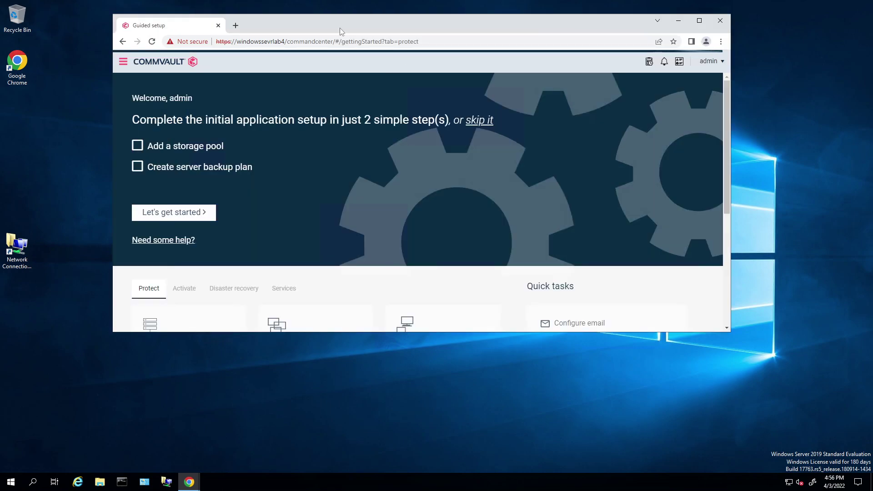
Scroll the Guided setup page down to the Protect tiles and open the Start menu.
scroll(437, 147, "down", 3)
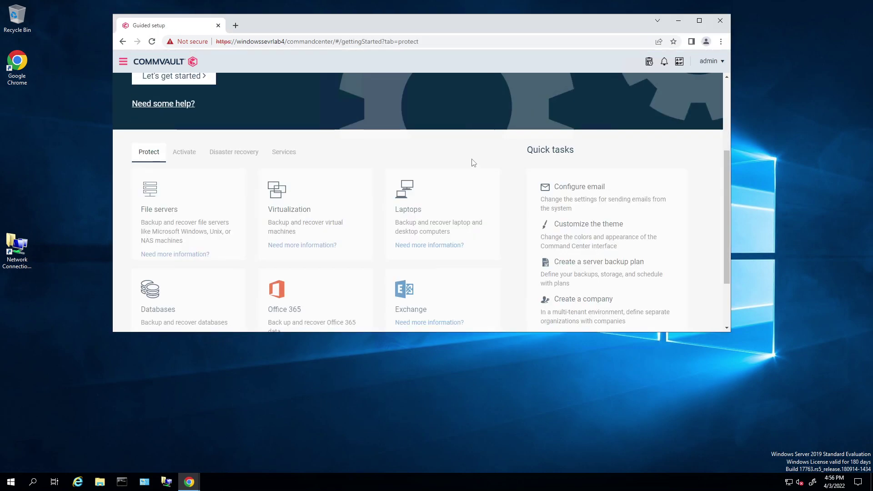
left_click(11, 483)
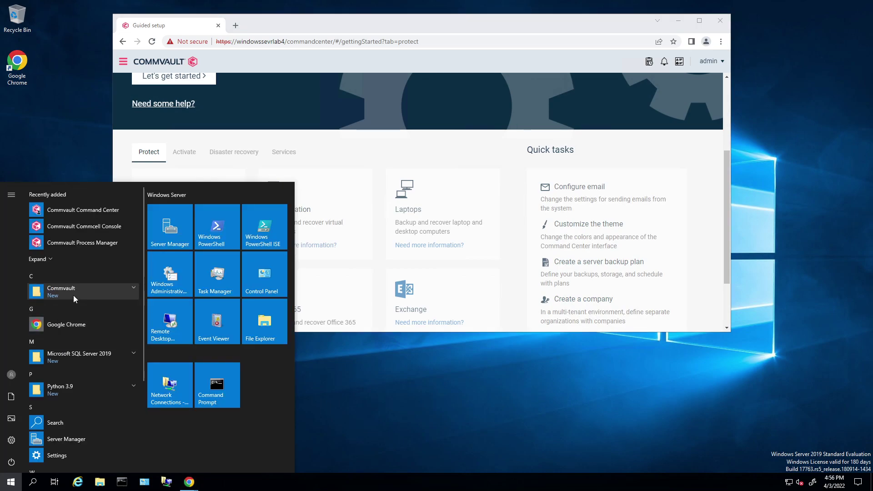
Launch Commvault Process Manager and the CommCell Console from the Start menu's Commvault group.
left_click(73, 295)
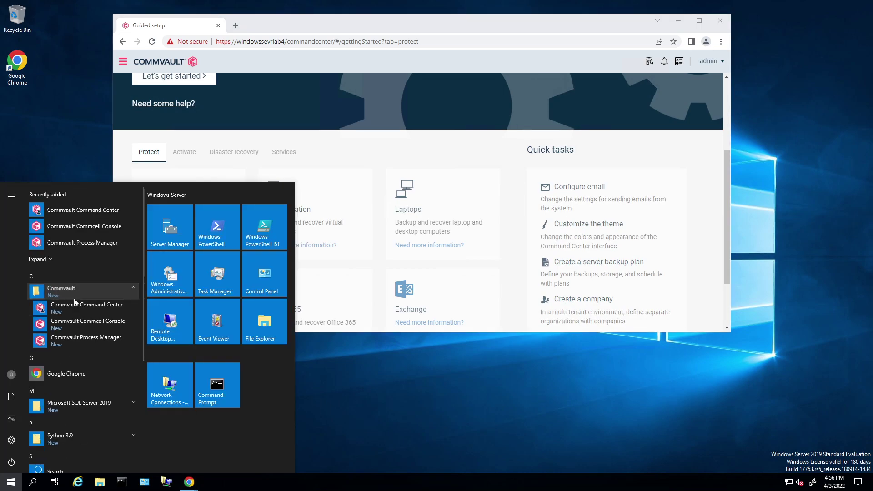
left_click(91, 339)
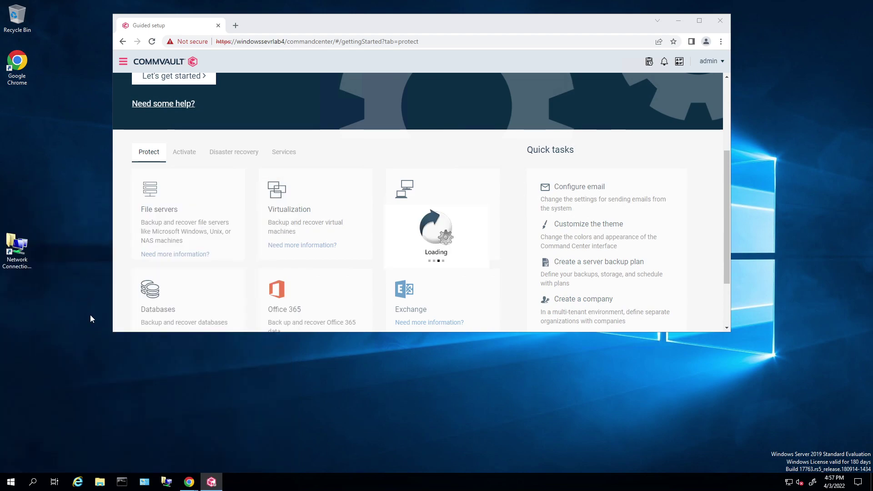
left_click(11, 483)
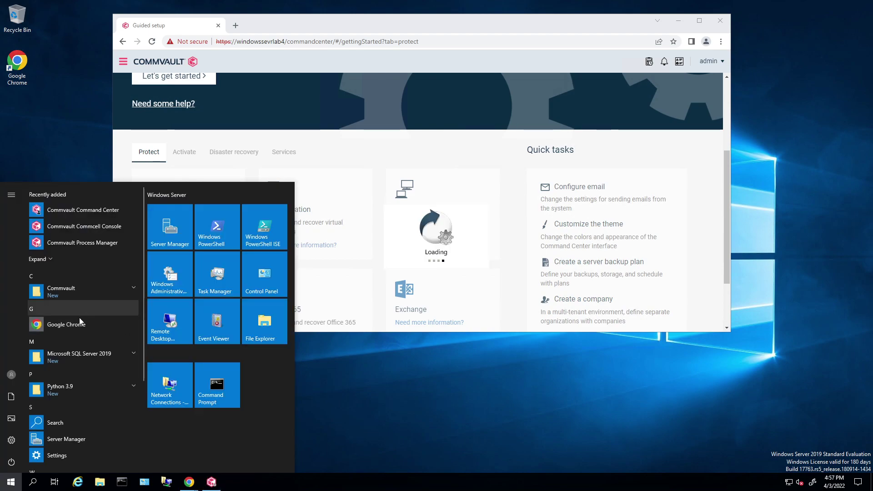
left_click(77, 292)
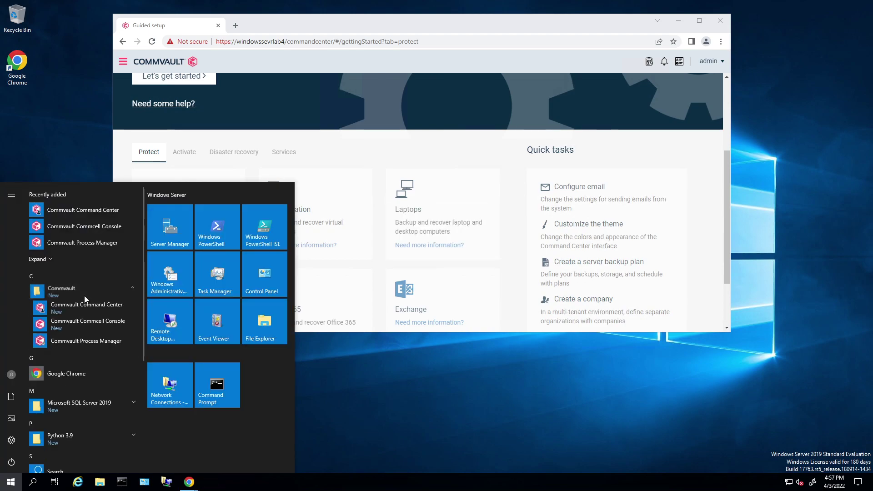
left_click(90, 321)
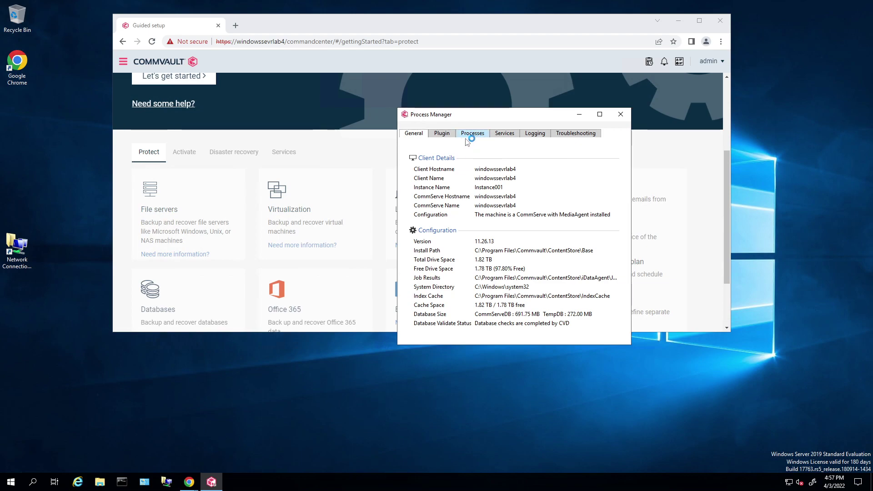
Check the Process Manager's Services, Processes and General client details tabs.
left_click(512, 136)
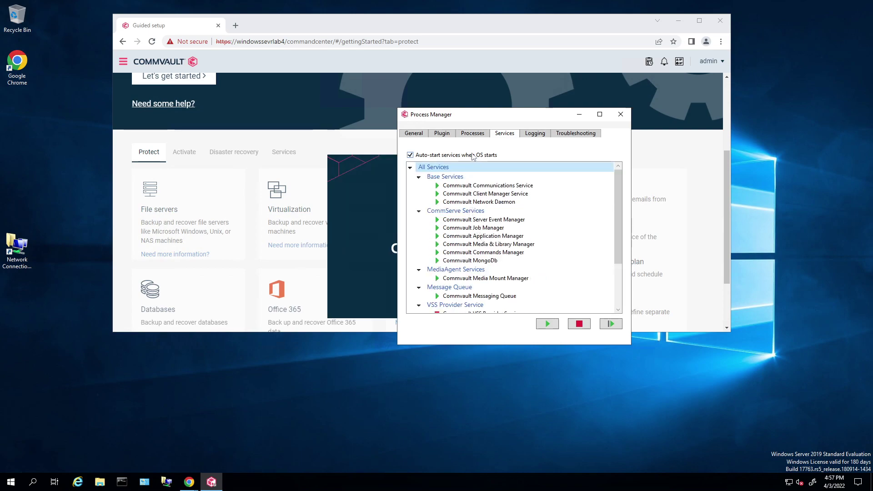
left_click(473, 135)
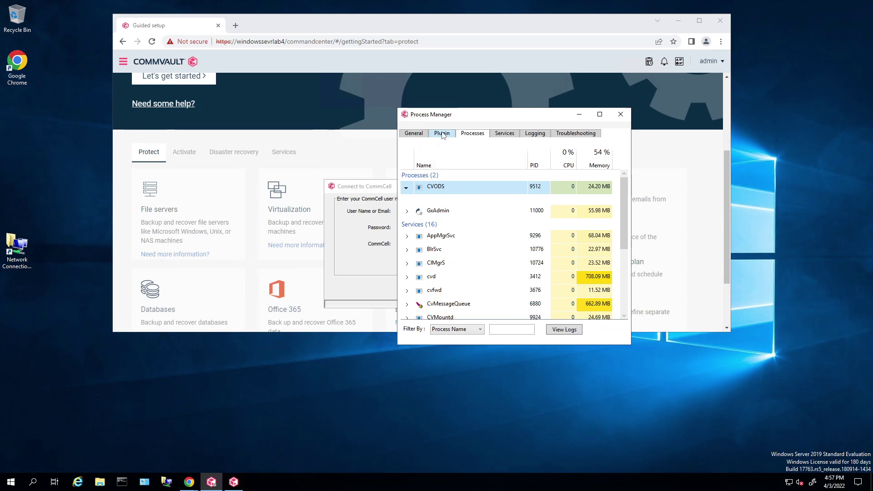
left_click(414, 133)
Revisit the services list and move Process Manager aside to clearly show the CommCell login dialog.
left_click(505, 133)
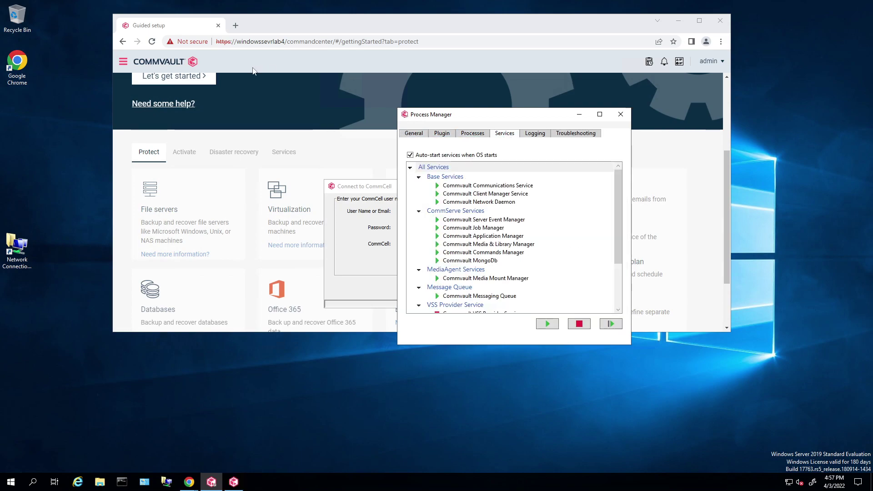
scroll(220, 174, "up", 3)
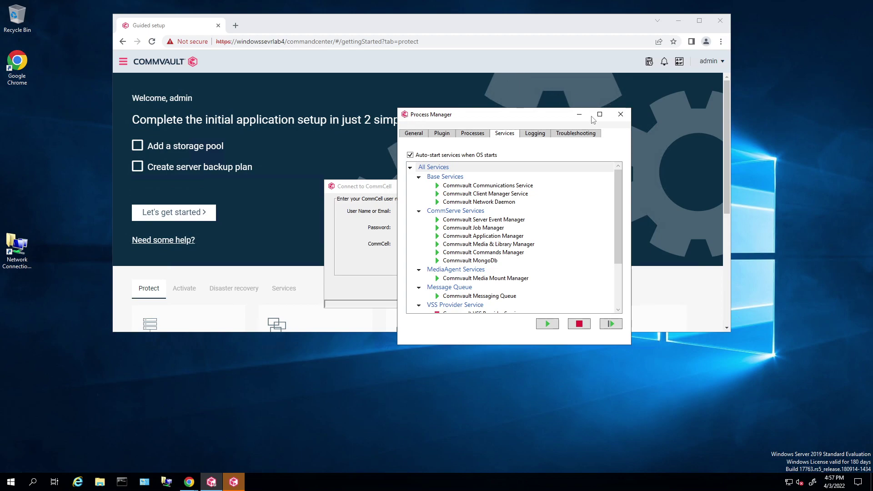
left_click_drag(502, 116, 595, 111)
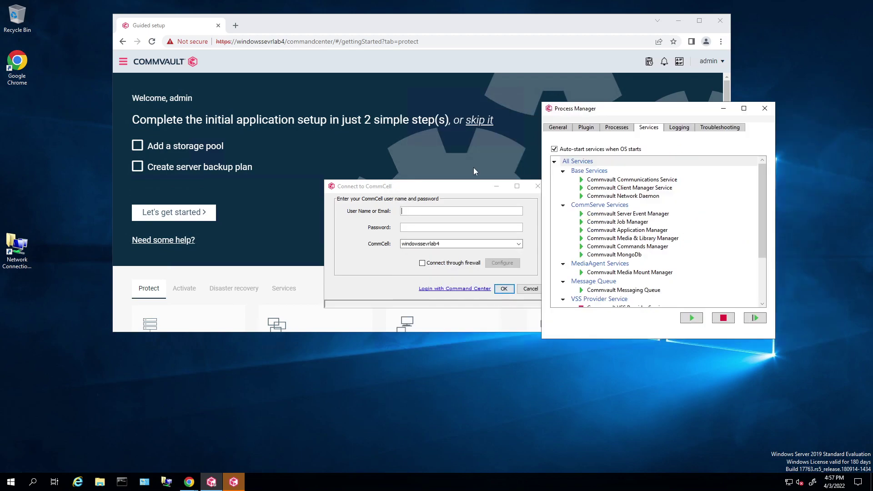
left_click_drag(428, 188, 363, 126)
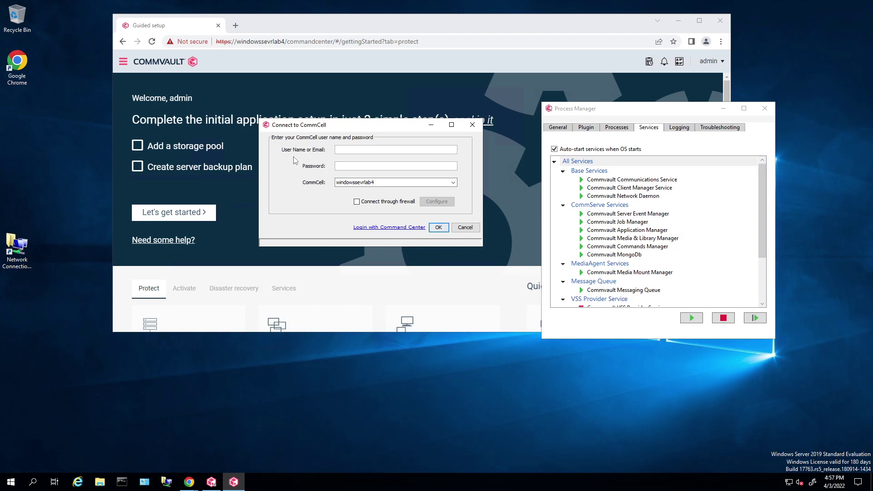
Enter the username 'admin' and the account password in Connect to CommCell.
type("admin")
key("Tab")
type("*************")
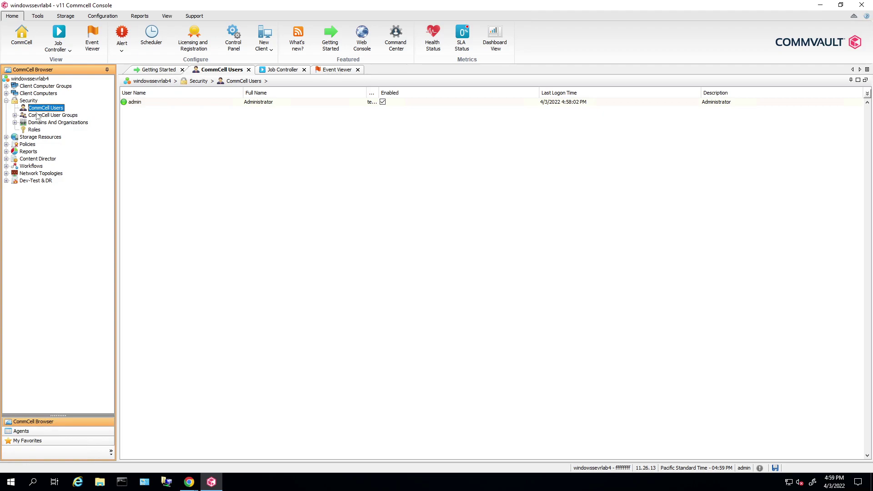
Start a new CommCell user from the CommCell Users context menu and reposition its dialog.
right_click(49, 110)
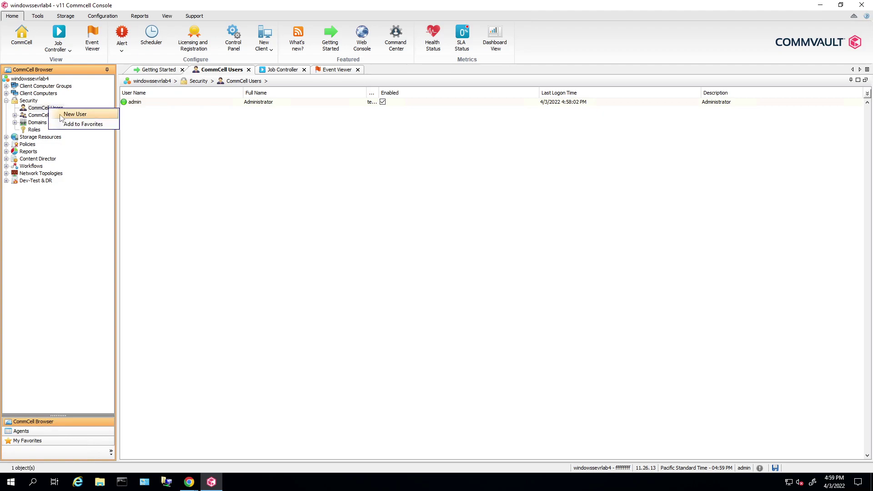
left_click(79, 116)
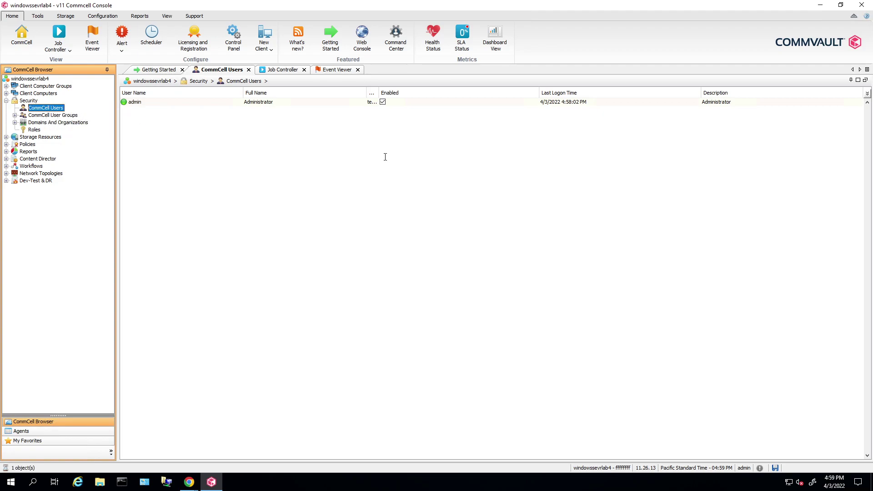
left_click_drag(403, 86, 348, 123)
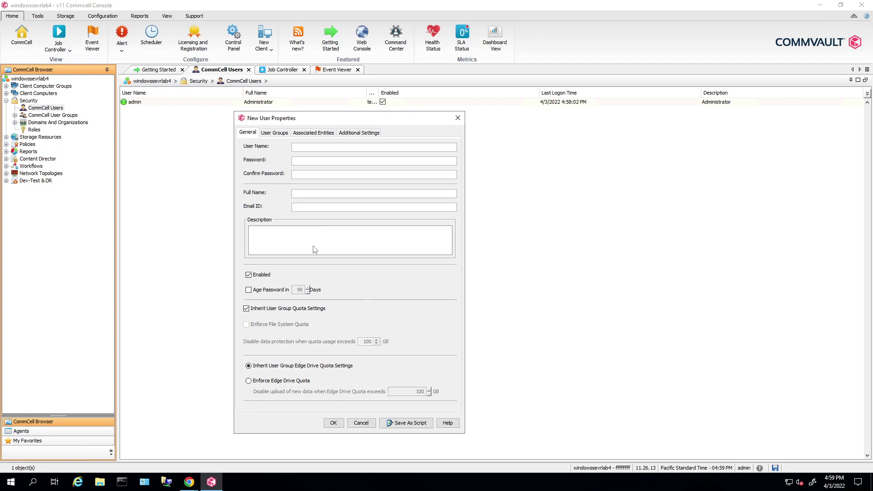
Bring up the Guided setup Chrome window, glance over it, and minimize it again.
left_click(189, 482)
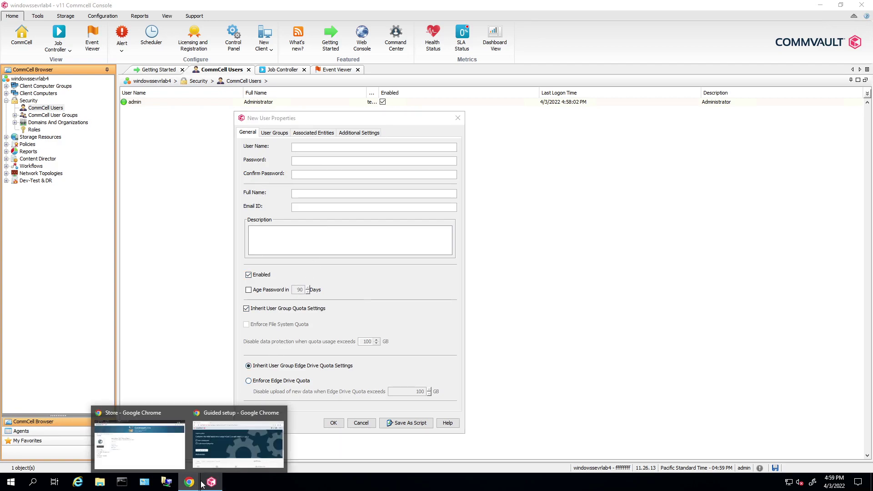
left_click(238, 444)
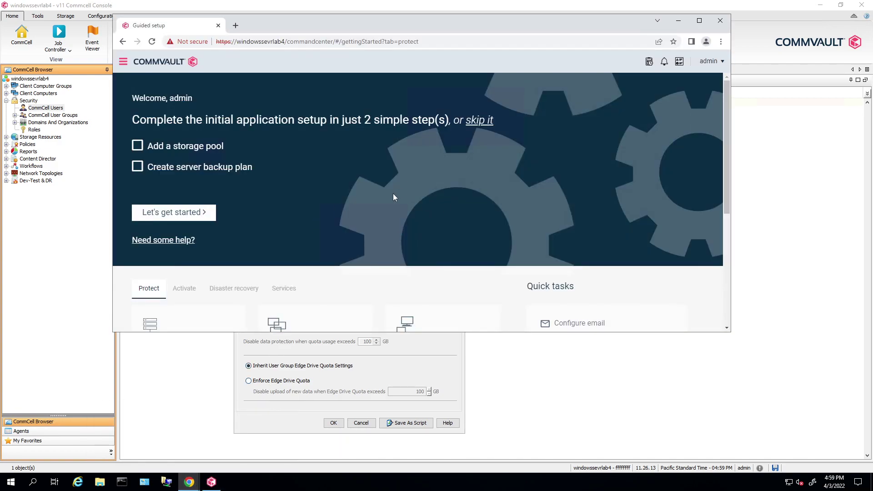
scroll(396, 168, "down", 3)
scroll(605, 88, "up", 3)
left_click(678, 20)
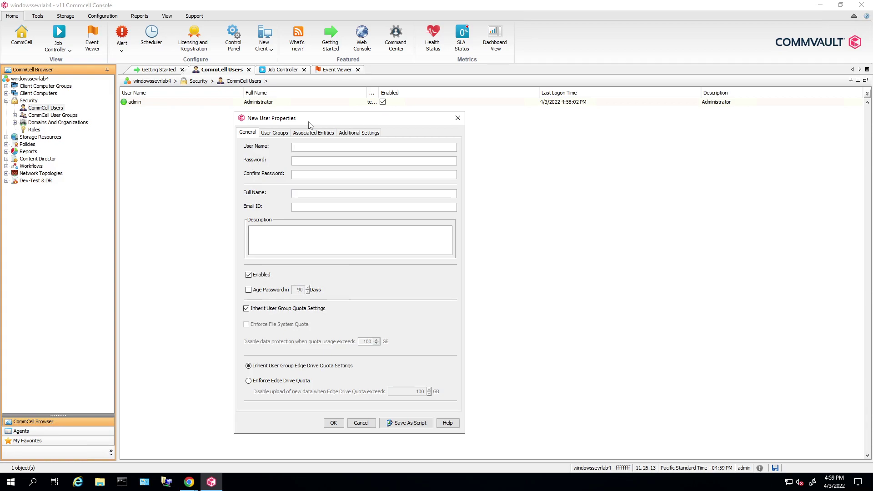
Add master to the new user's member groups on the User Groups tab.
left_click(274, 133)
left_click(250, 161)
left_click(349, 250)
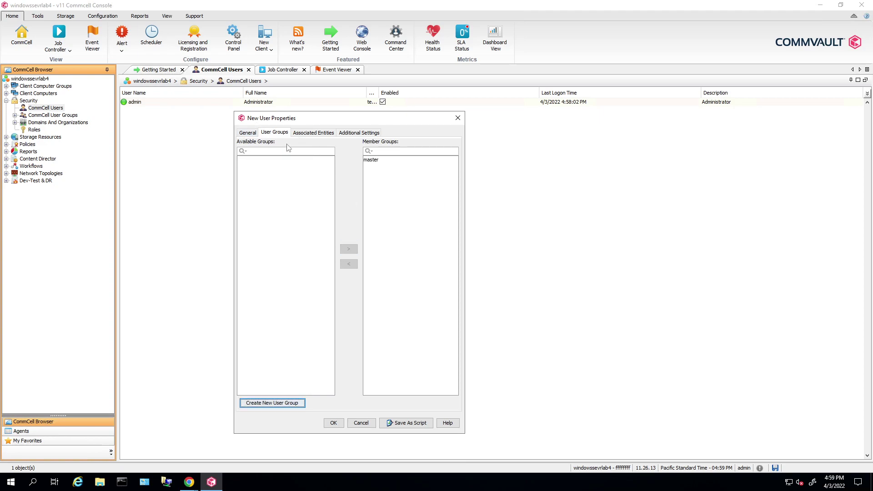
Review the new user's group, entity and additional settings tabs, ending back on General.
key("ctrl+Page_Up")
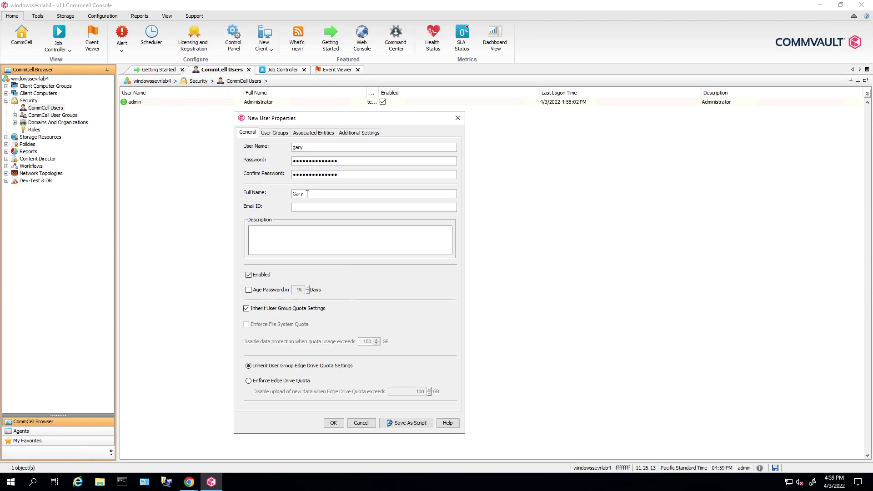
left_click_drag(322, 121, 321, 98)
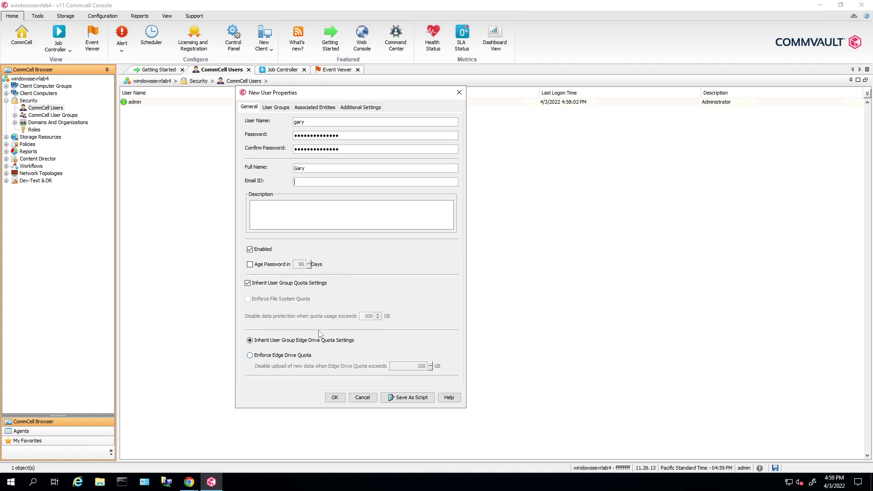
left_click(275, 109)
left_click(311, 108)
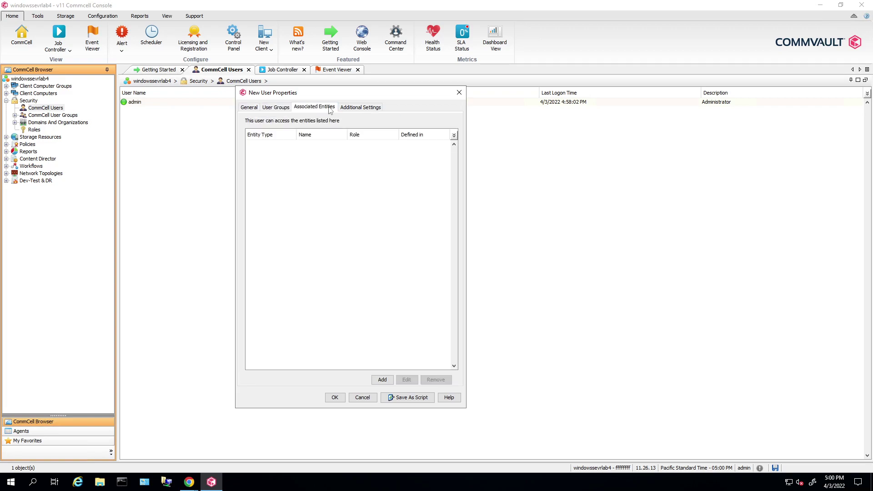
left_click(361, 108)
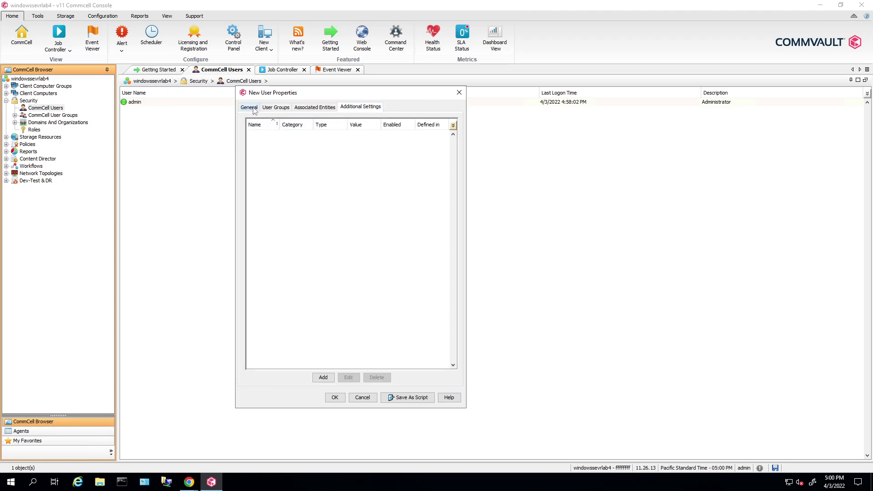
left_click(251, 108)
Dismiss the blank e-mail error, fill in the user's e-mail address and save the user.
left_click(342, 399)
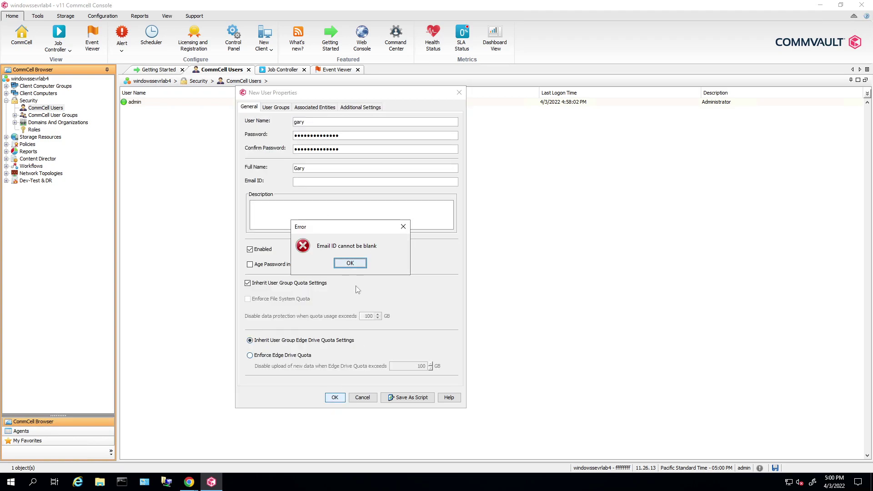
left_click(350, 264)
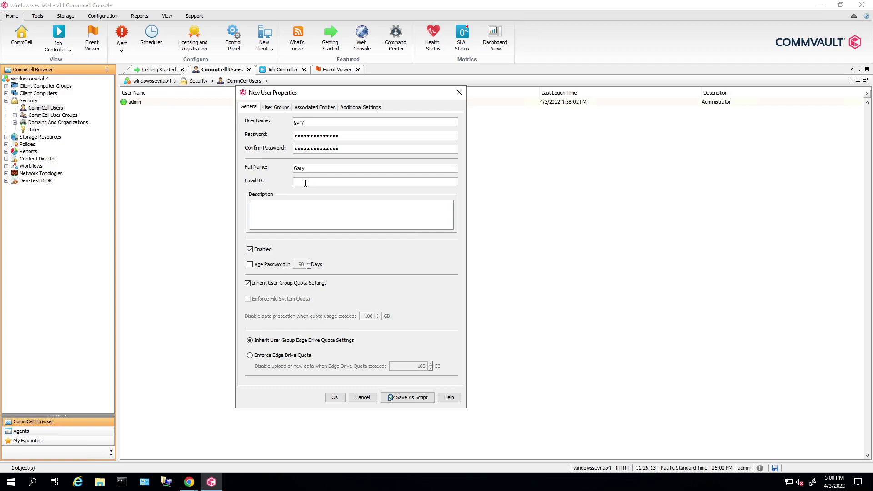
left_click(305, 183)
type("gary")
key("BackSpace")
key("BackSpace")
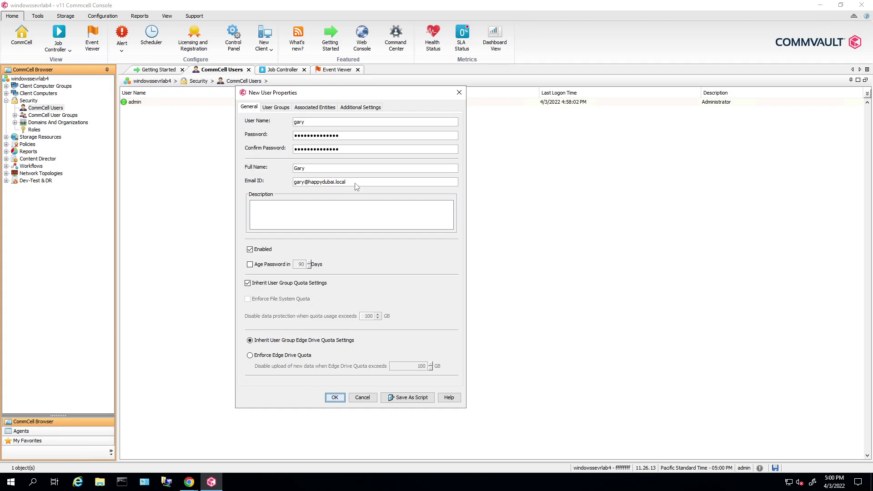
key("Return")
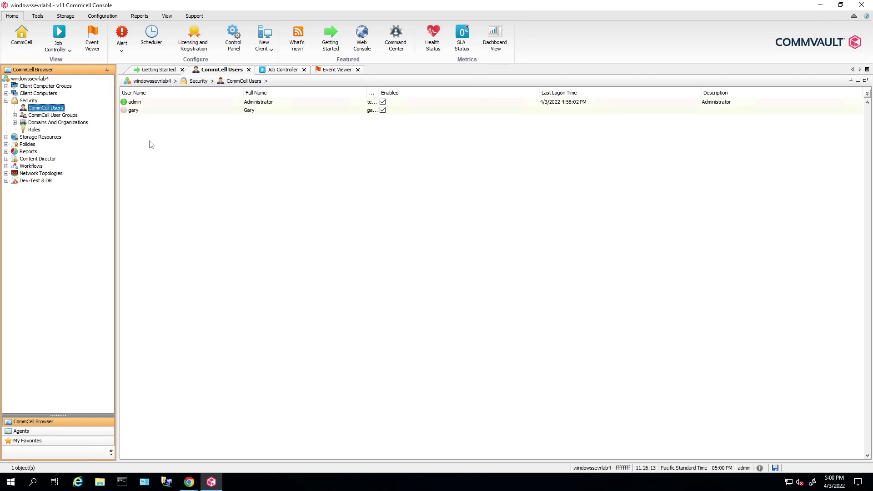
left_click(136, 111)
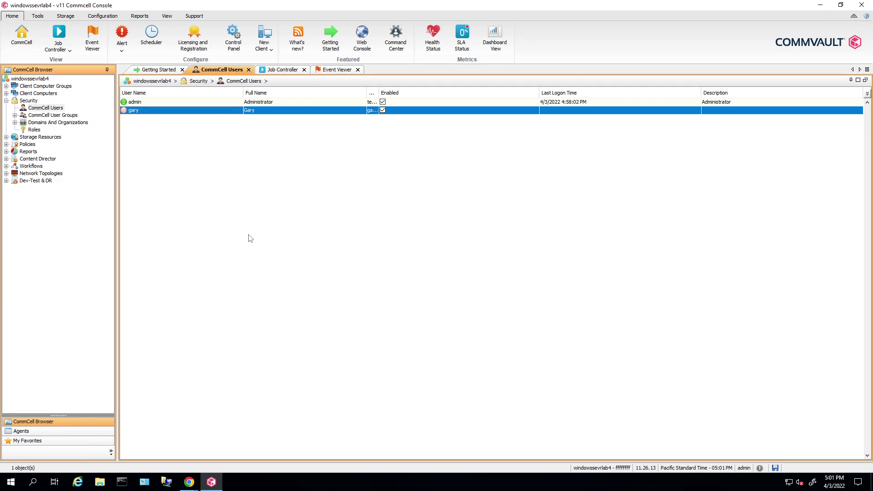
Expand Client Computer Groups, Client Computers and Media Agents, showing windowssevrlab4's agents.
left_click(62, 227)
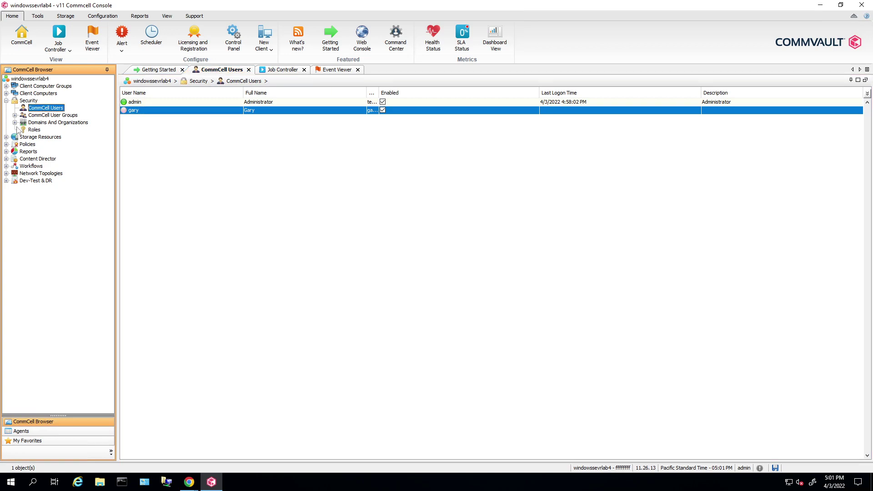
left_click(6, 86)
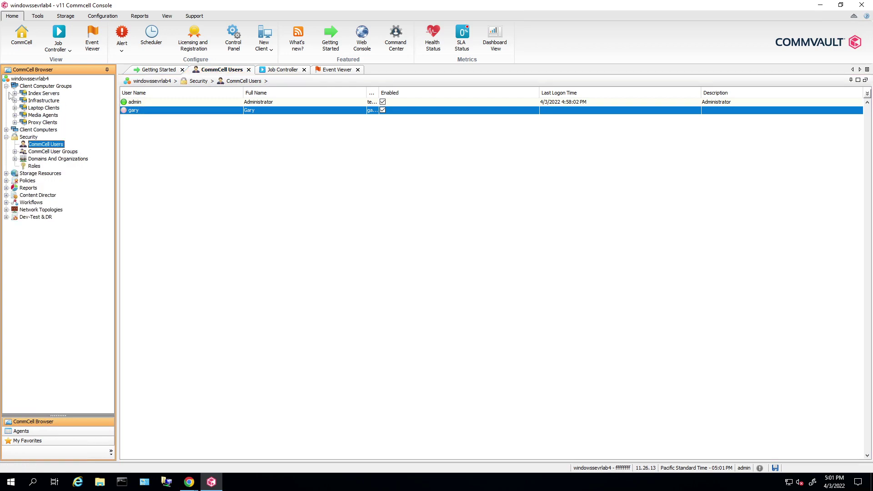
left_click(5, 130)
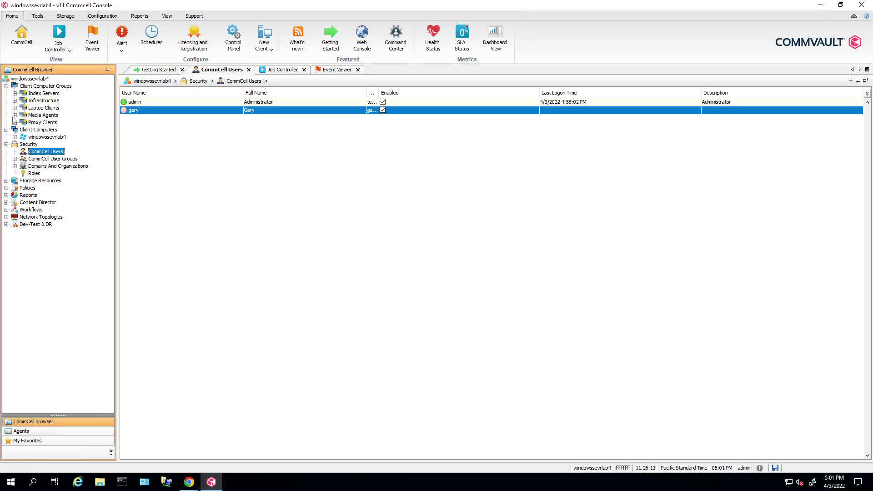
left_click(14, 115)
left_click(49, 123)
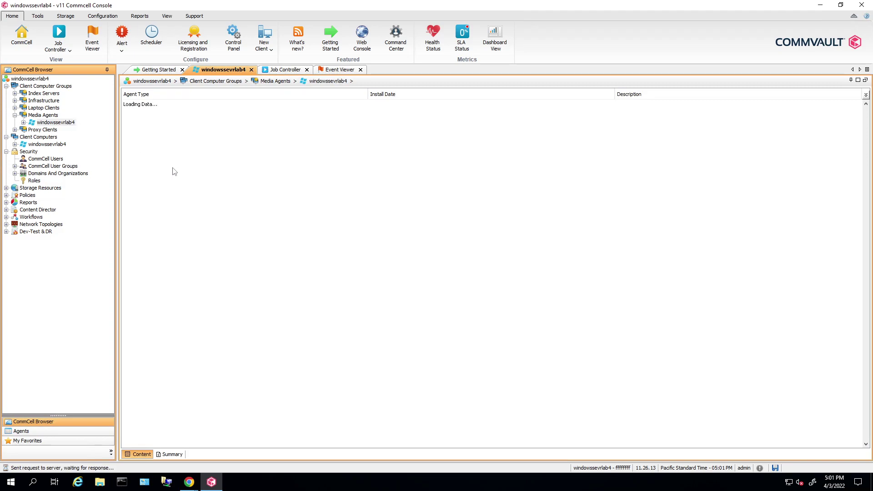
double_click(53, 122)
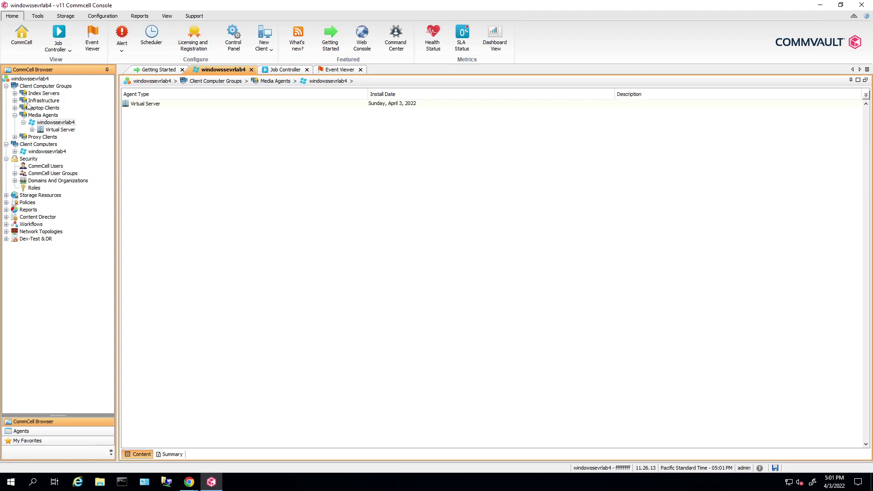
Select client windowssevrlab4 under Client Computers to list its Virtual Server agent.
left_click(37, 152)
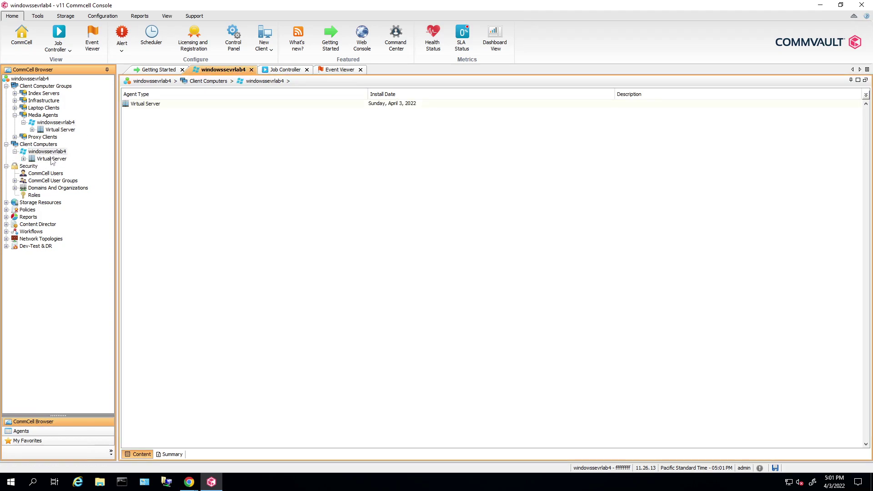
left_click(29, 159)
left_click(46, 152)
right_click(57, 152)
mouse_move(91, 158)
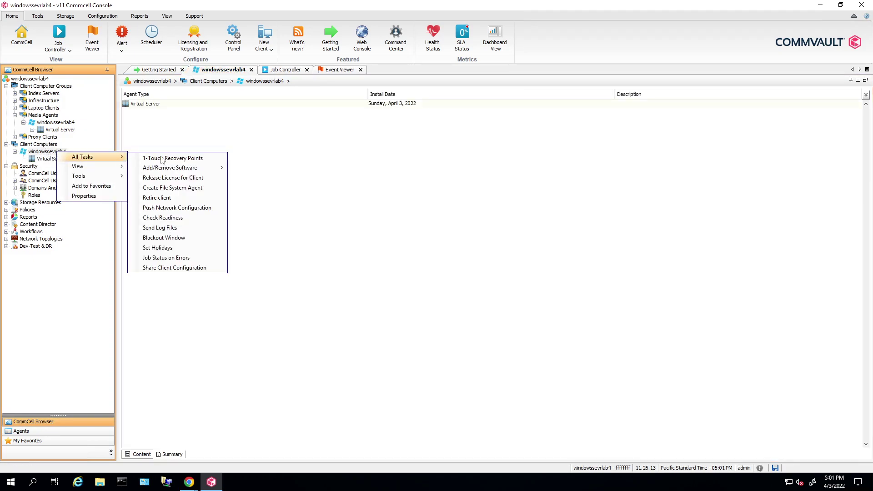
mouse_move(210, 169)
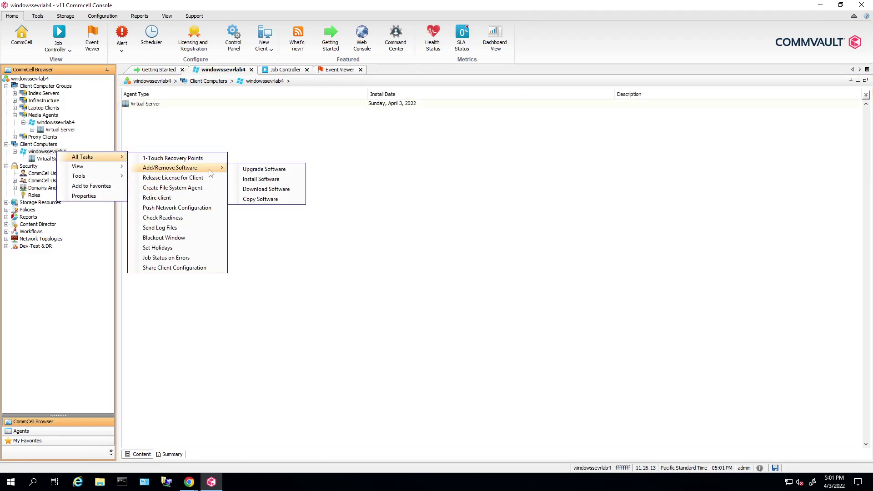
left_click(276, 178)
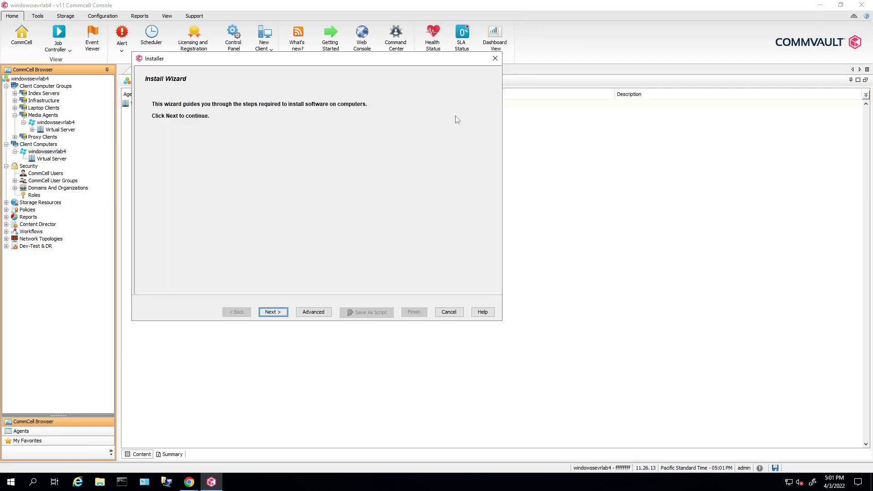
left_click(494, 59)
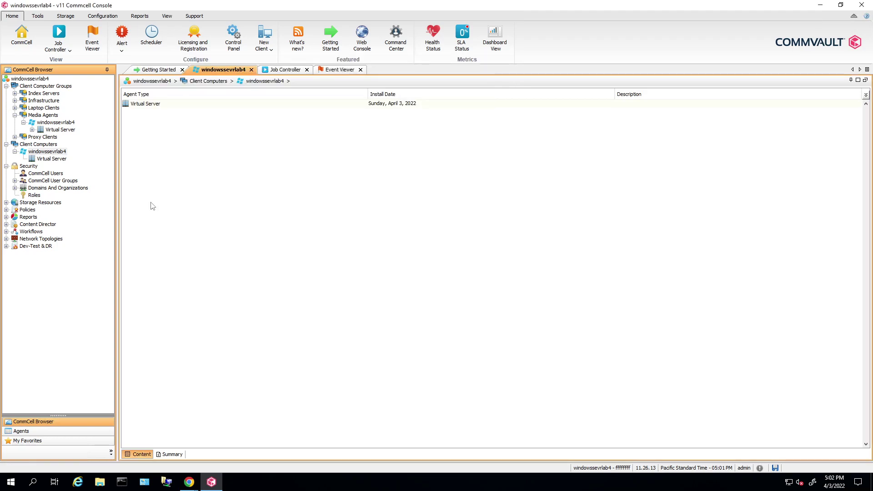